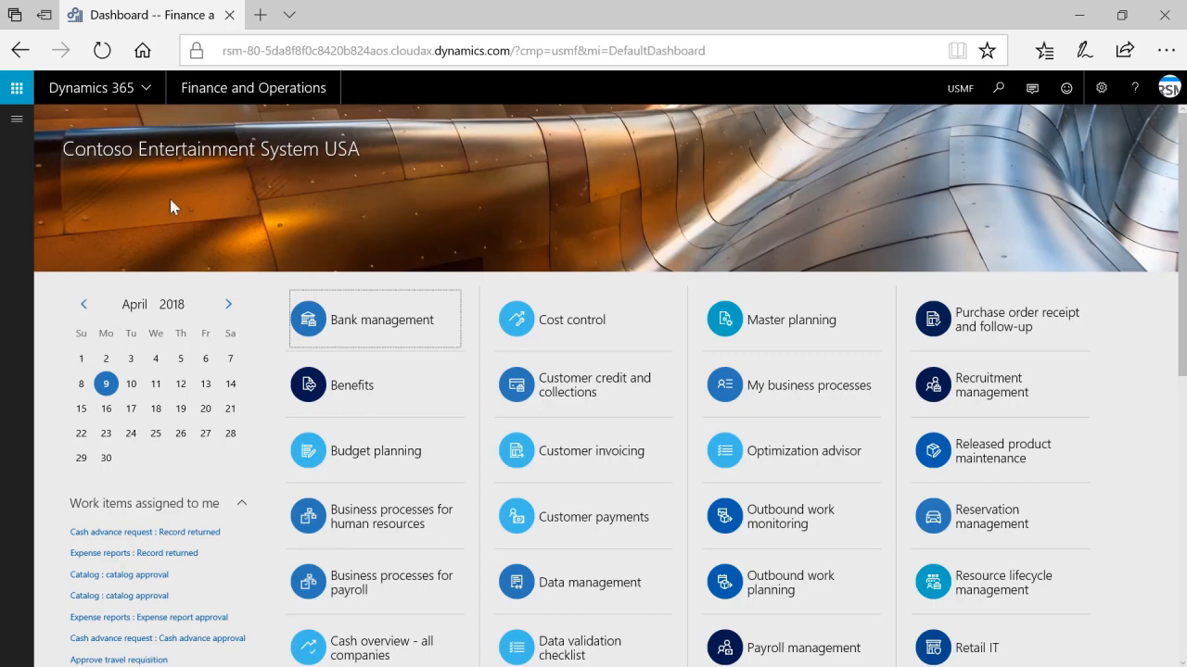
# - Start a new customer record from the accounts receivable list of all customers and set its type to Person
pyautogui.click(16, 119)
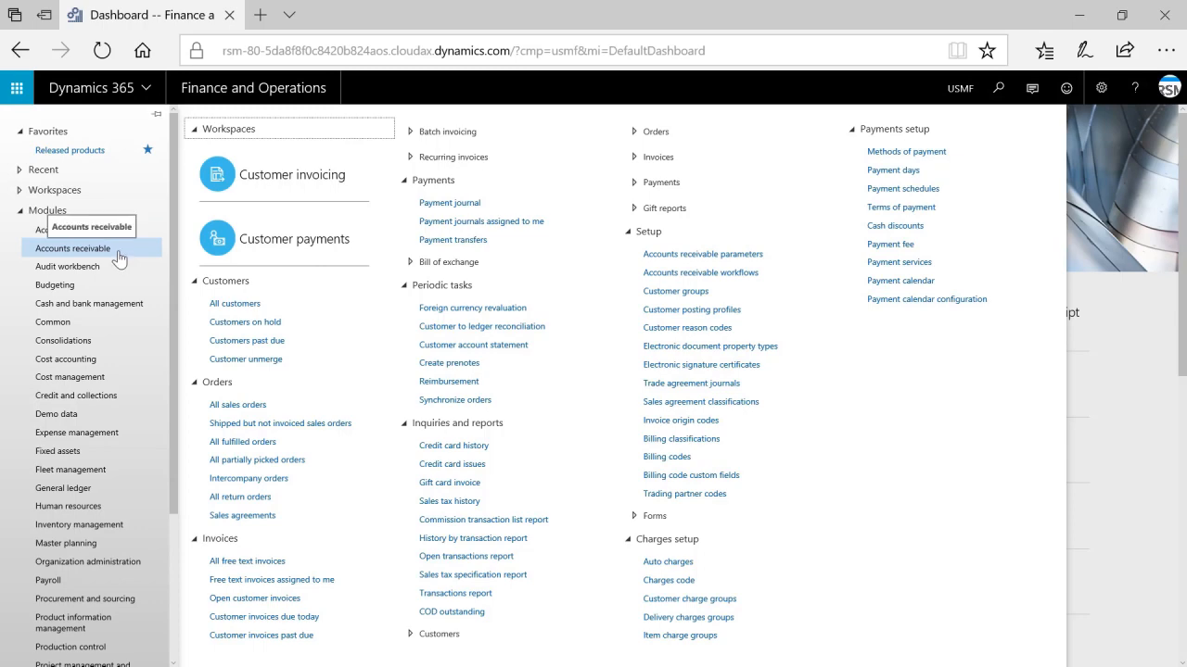
pyautogui.click(256, 305)
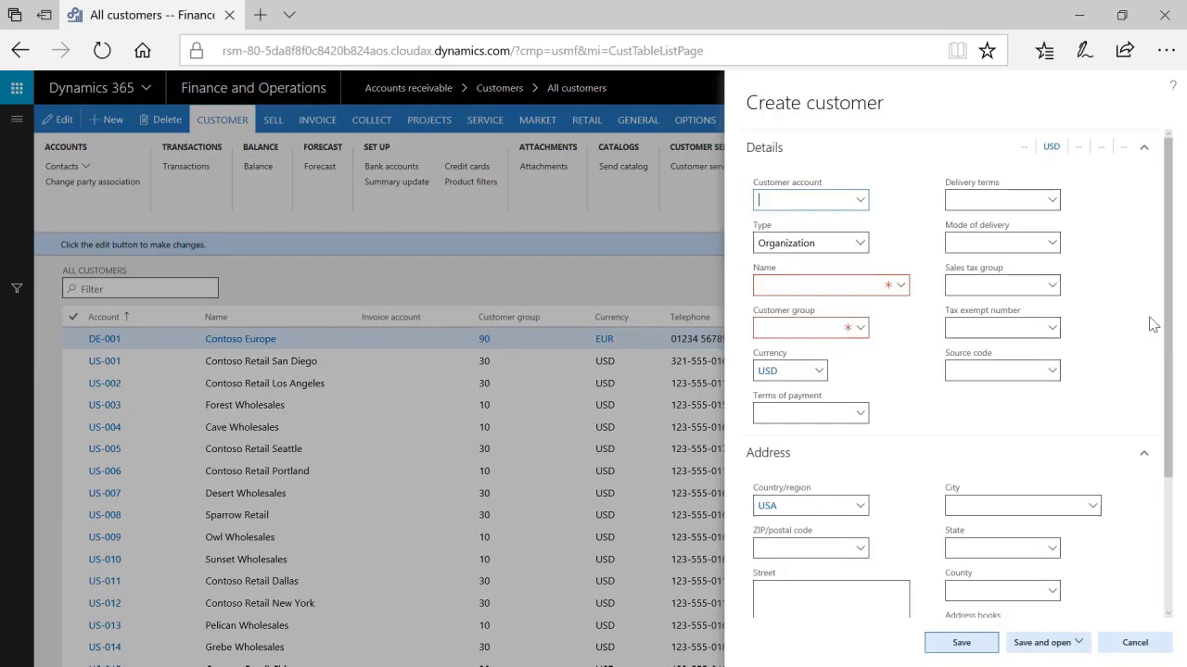
pyautogui.click(859, 244)
pyautogui.click(860, 249)
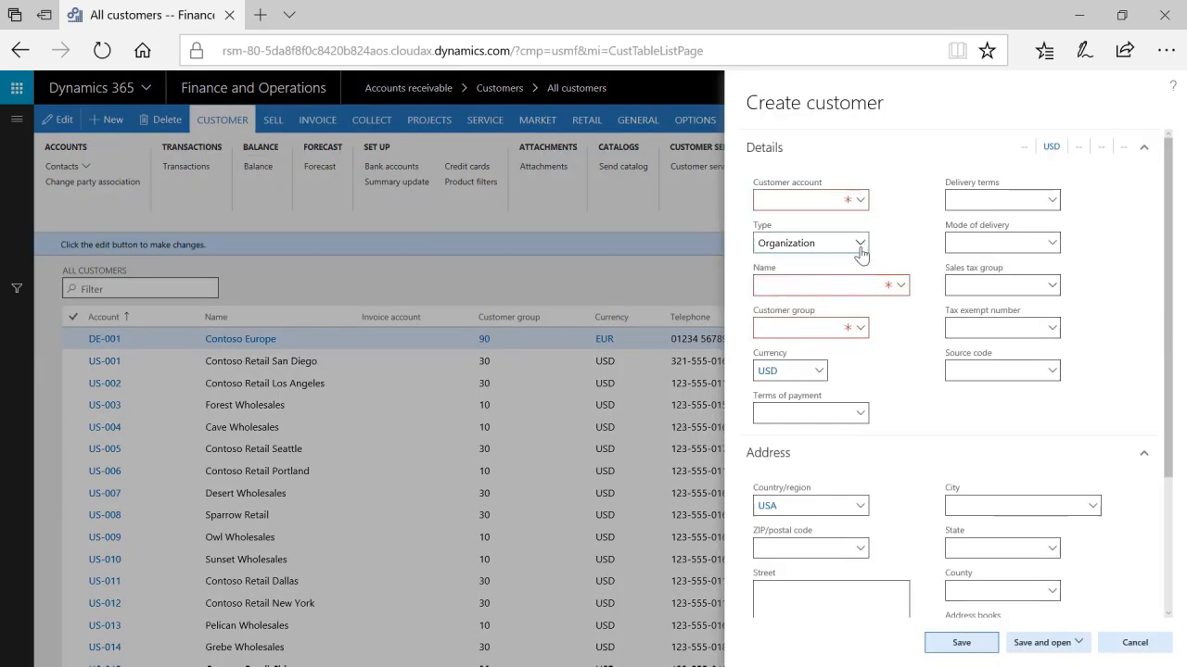
pyautogui.click(860, 245)
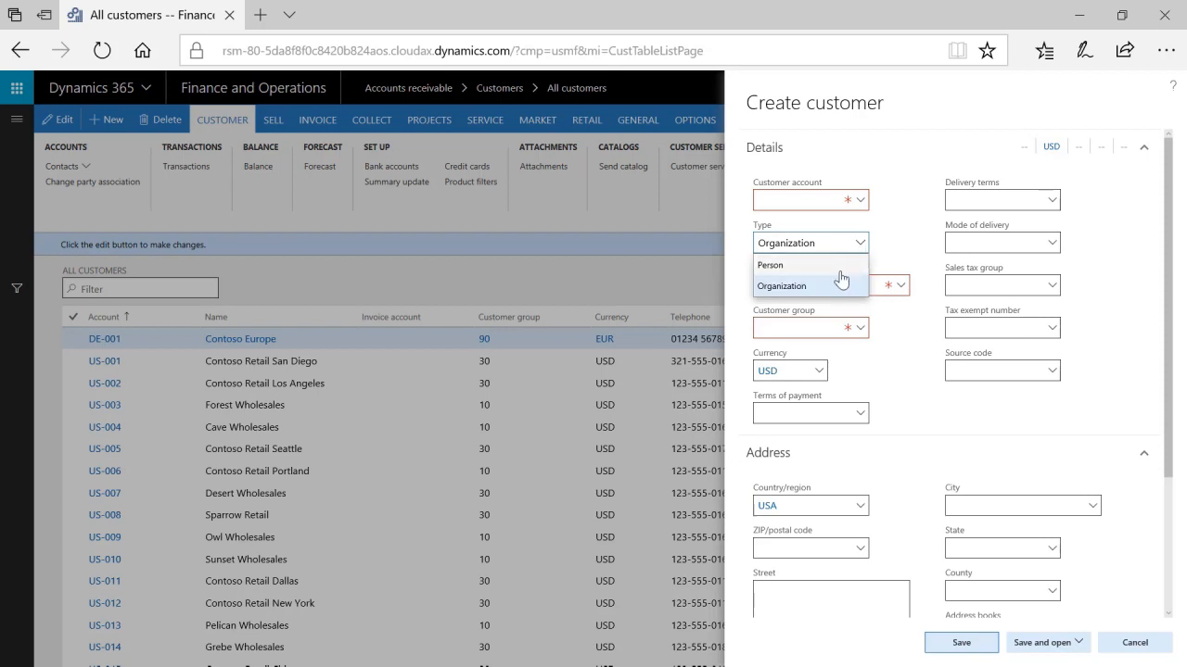
pyautogui.click(839, 267)
# - Enter the customer's account number, first name and last name, and assign customer group 80 (Other customers)
pyautogui.click(791, 200)
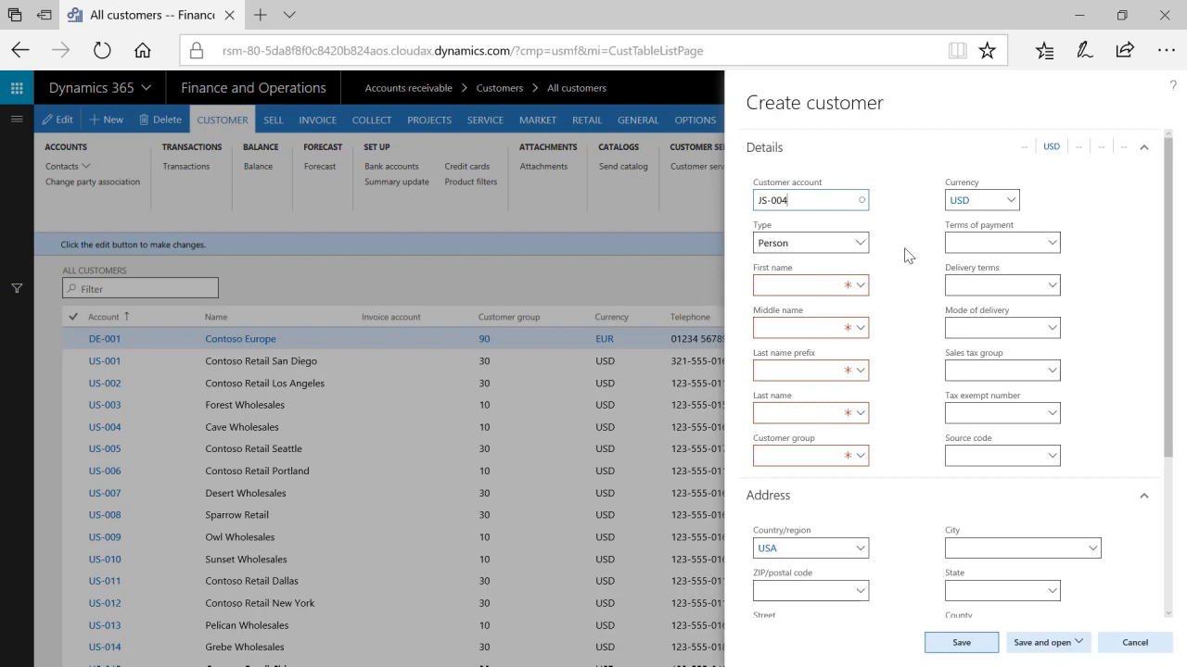
pyautogui.click(902, 199)
pyautogui.click(823, 289)
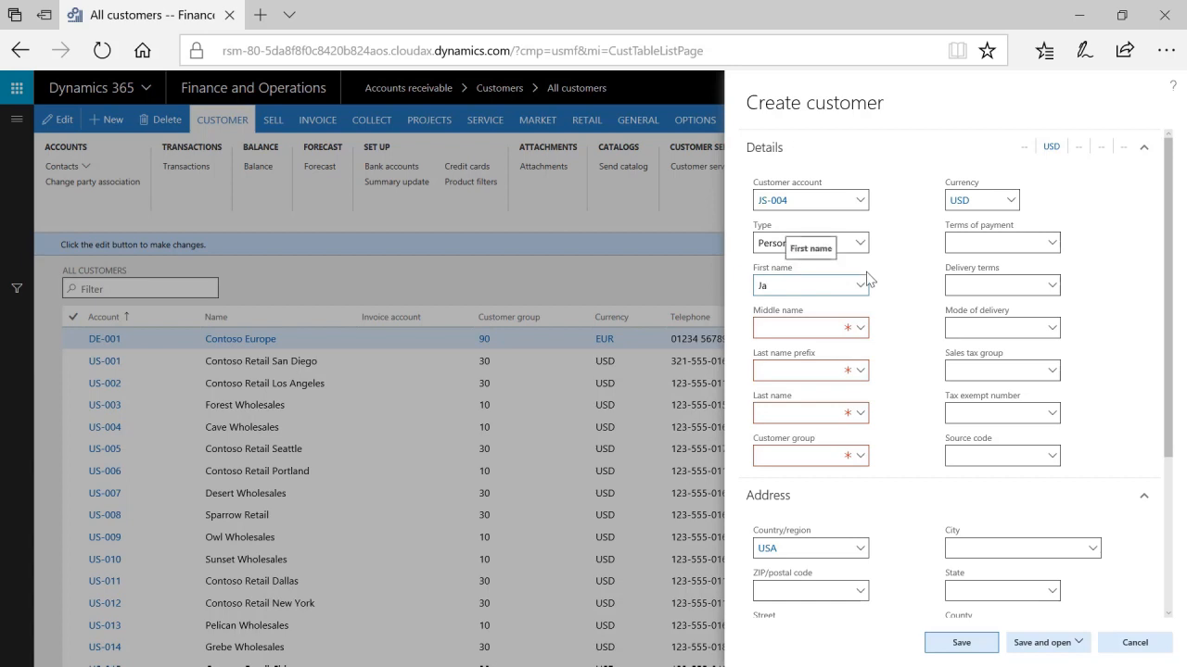
pyautogui.press('Tab')
pyautogui.press('Tab')
pyautogui.press('Tab')
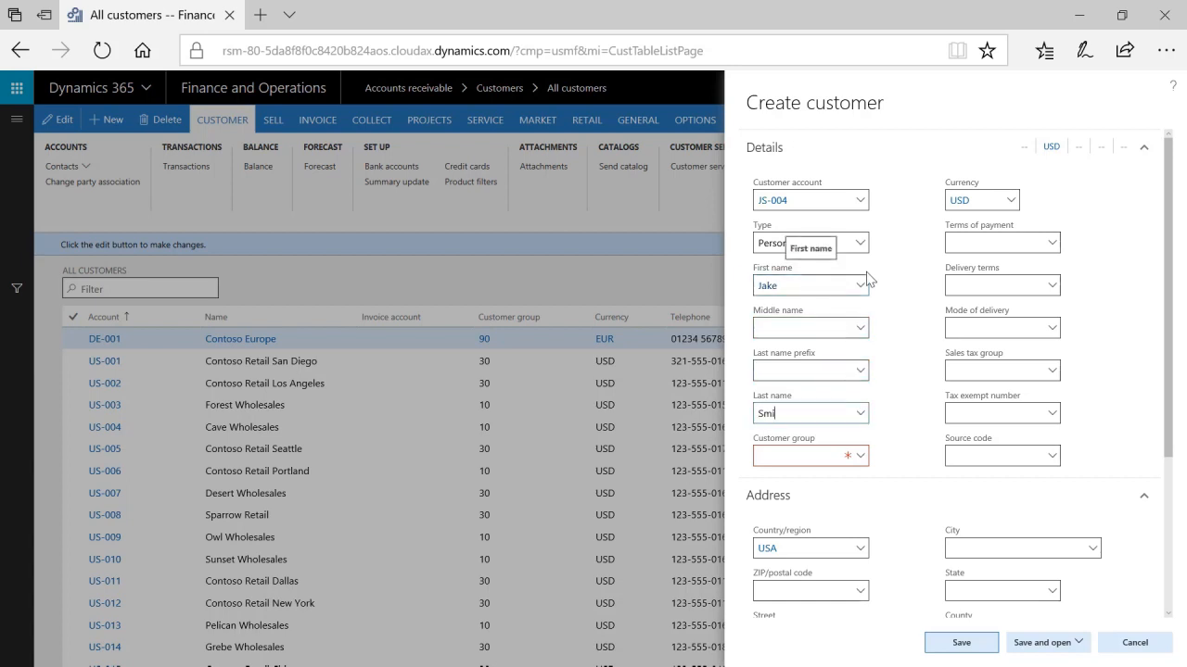
pyautogui.write('Smith')
pyautogui.press('Tab')
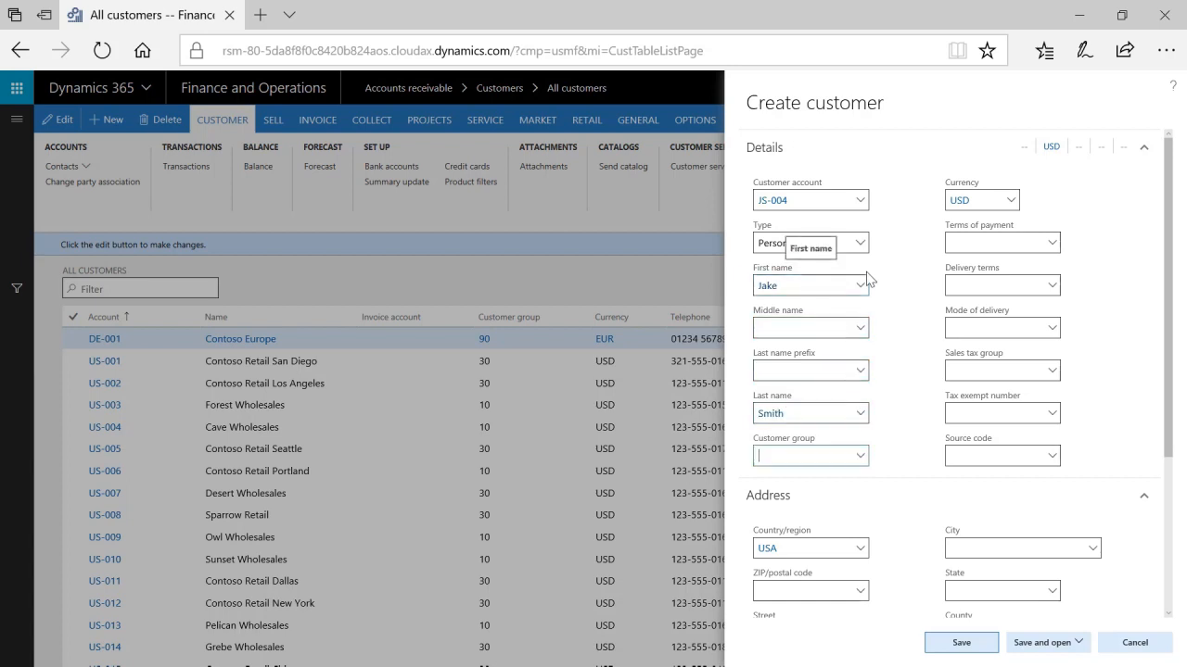
pyautogui.click(860, 457)
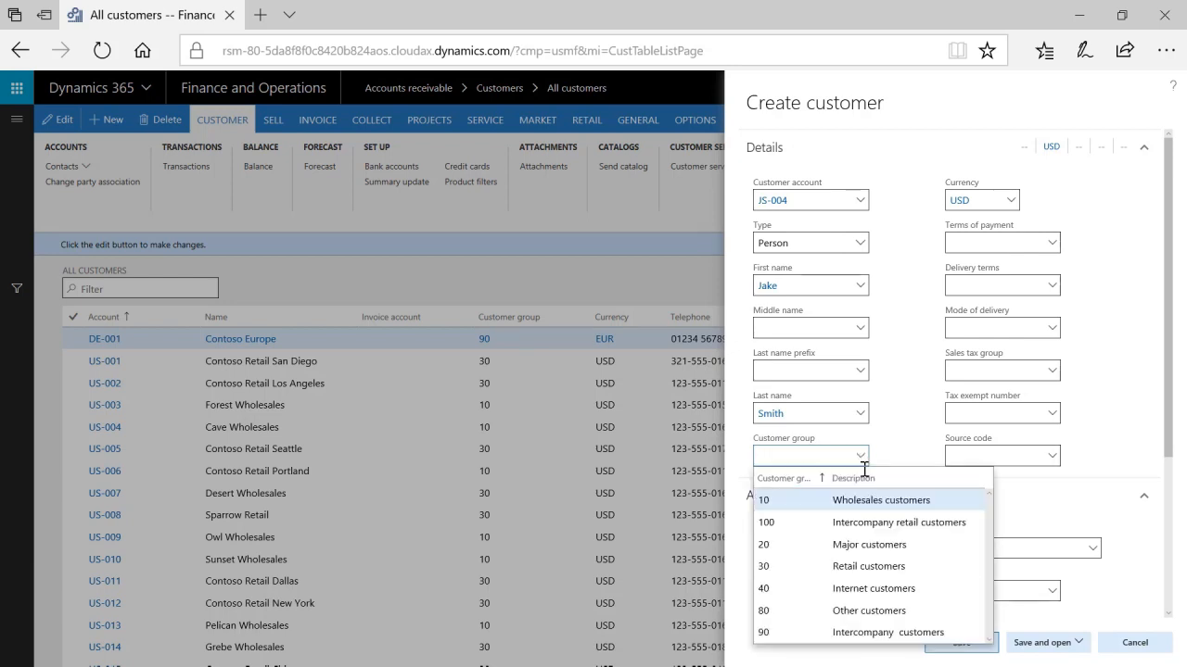
pyautogui.click(791, 612)
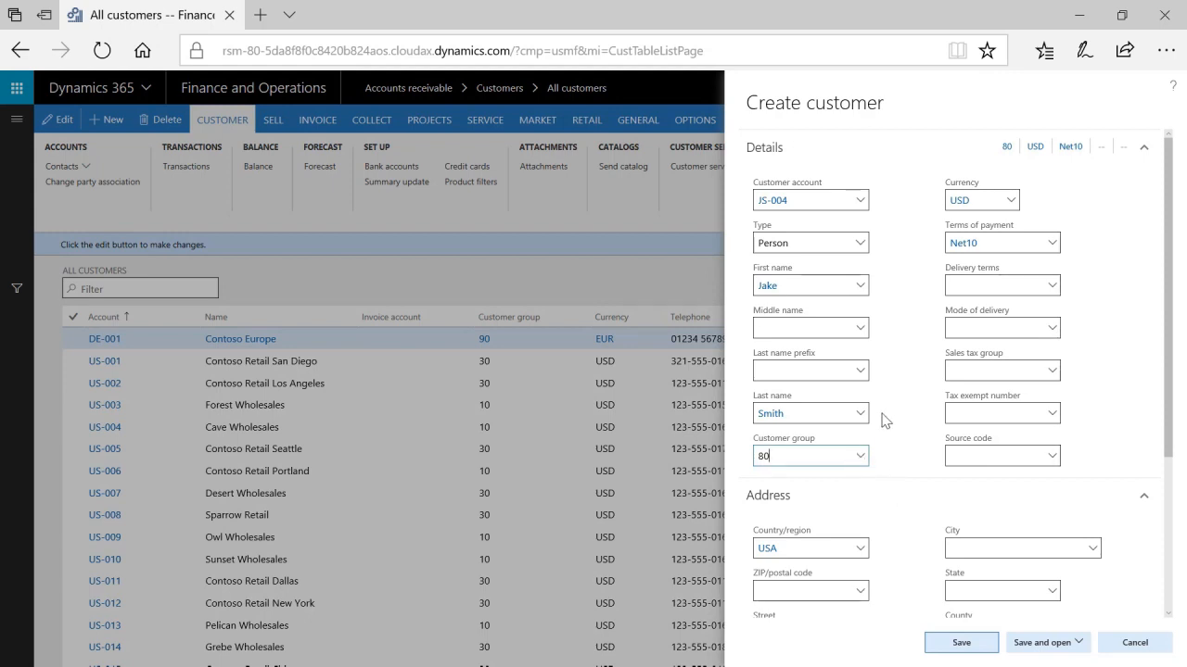
# - Fill in the customer's ZIP code and street address
pyautogui.scroll(-3, 885, 412)
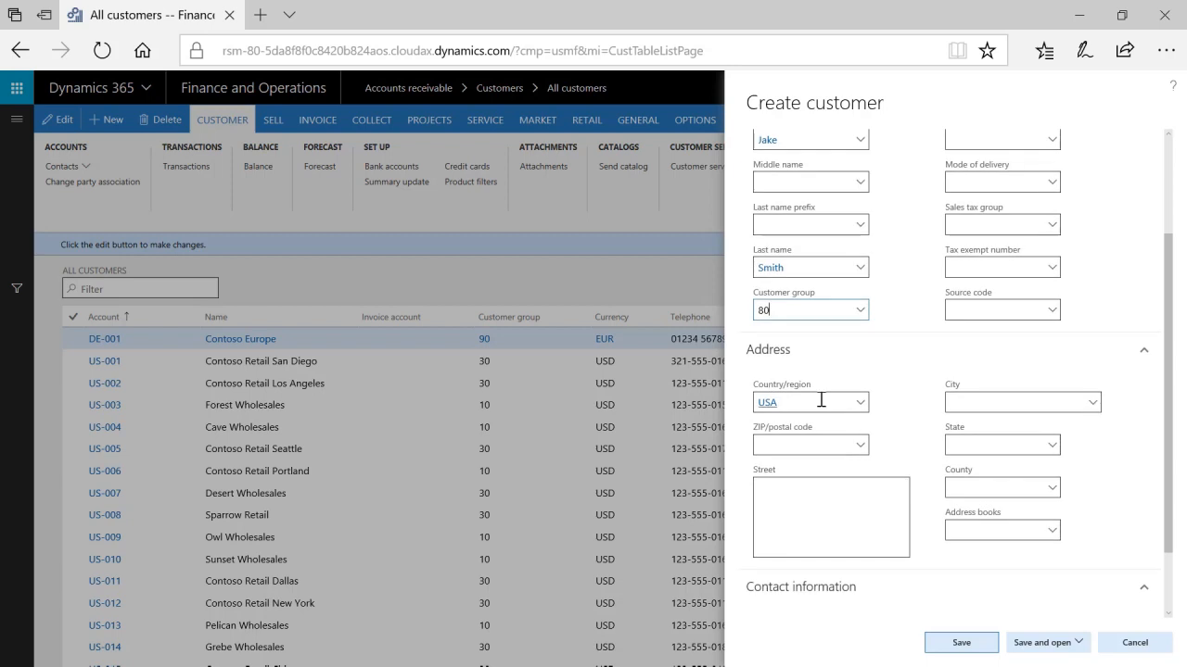
pyautogui.click(803, 446)
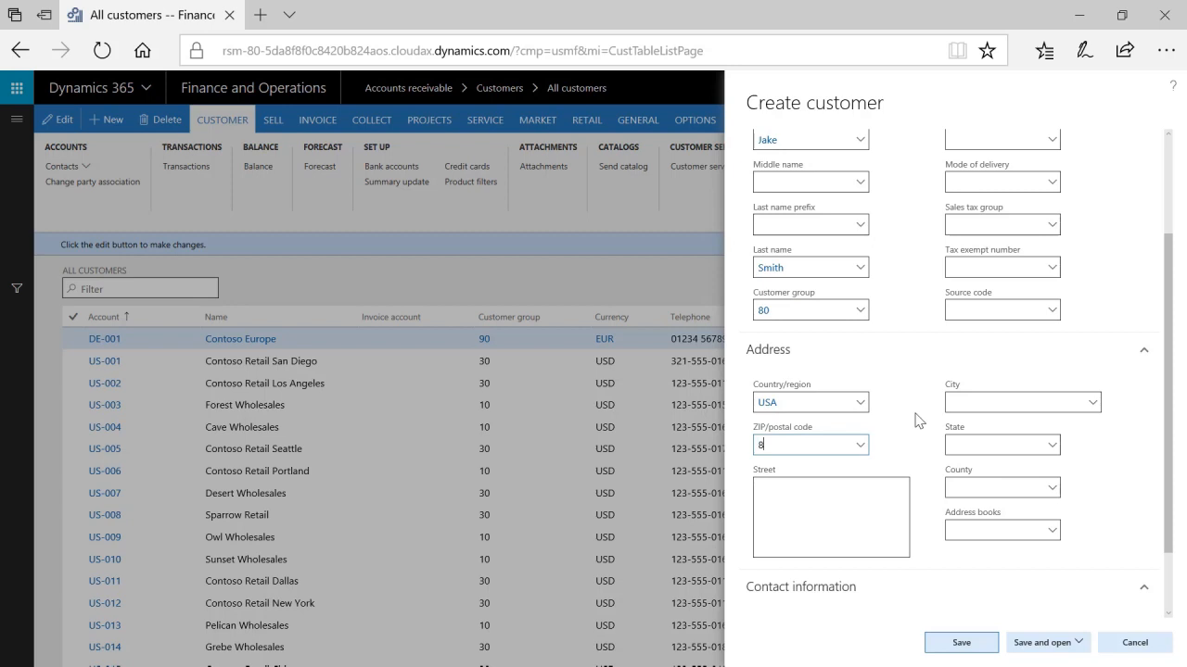
pyautogui.write('80246')
pyautogui.press('Tab')
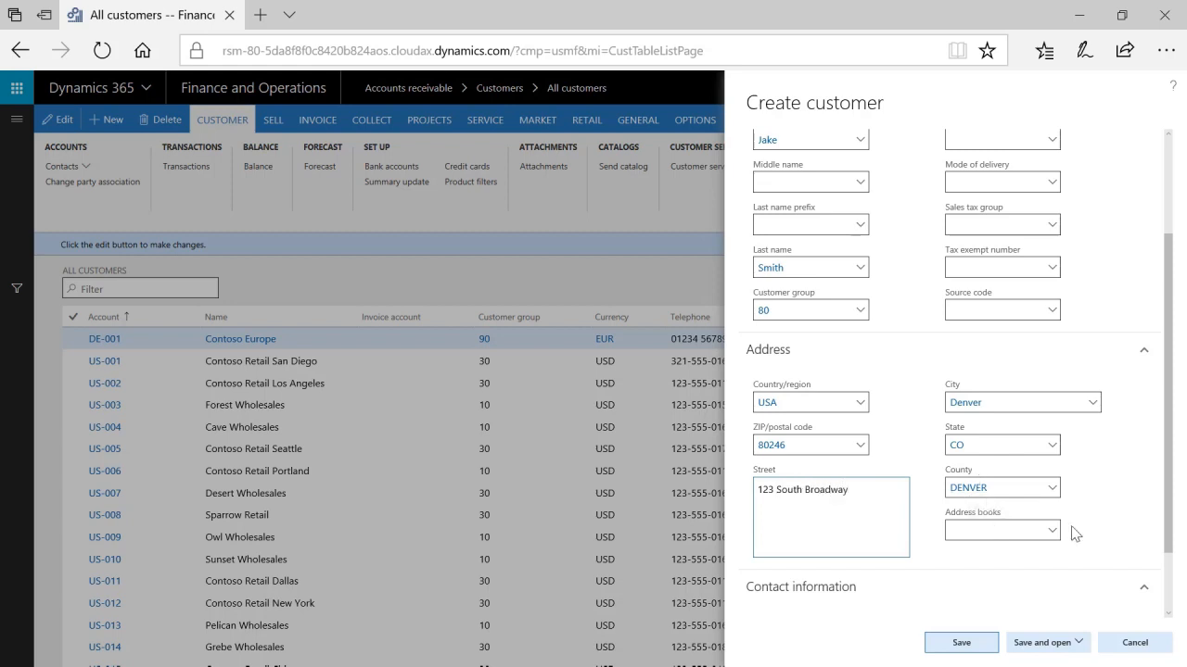
# - Save the new customer and open a new sales order for it directly
pyautogui.scroll(-1, 1113, 521)
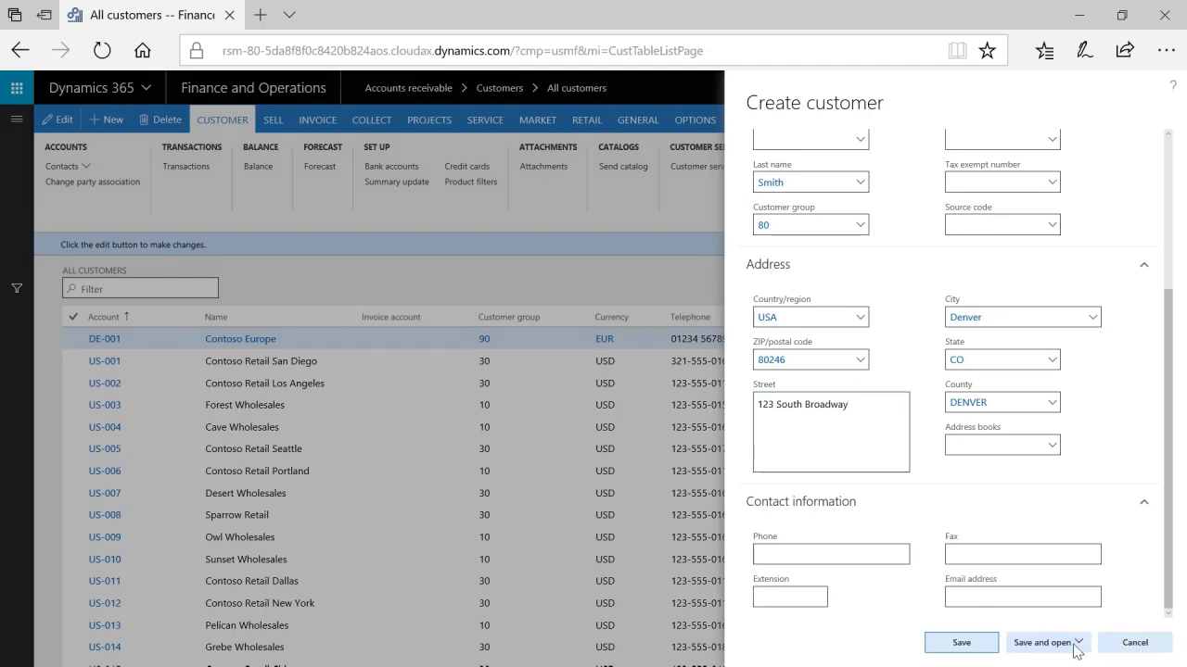
pyautogui.click(1079, 646)
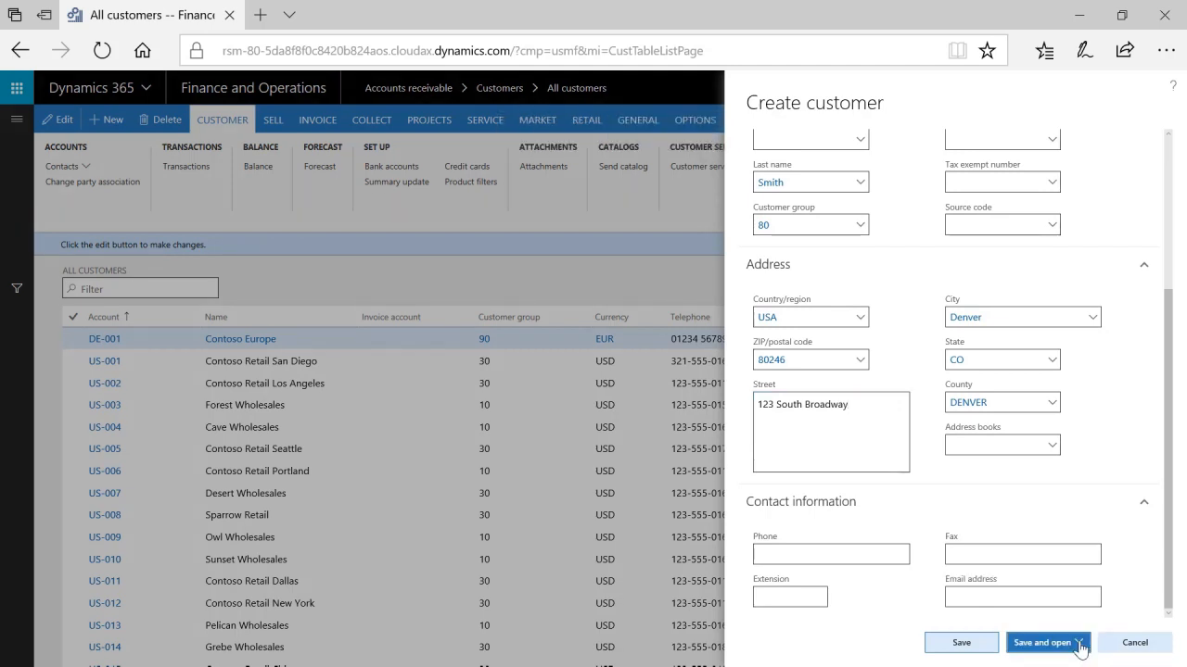
pyautogui.click(1079, 647)
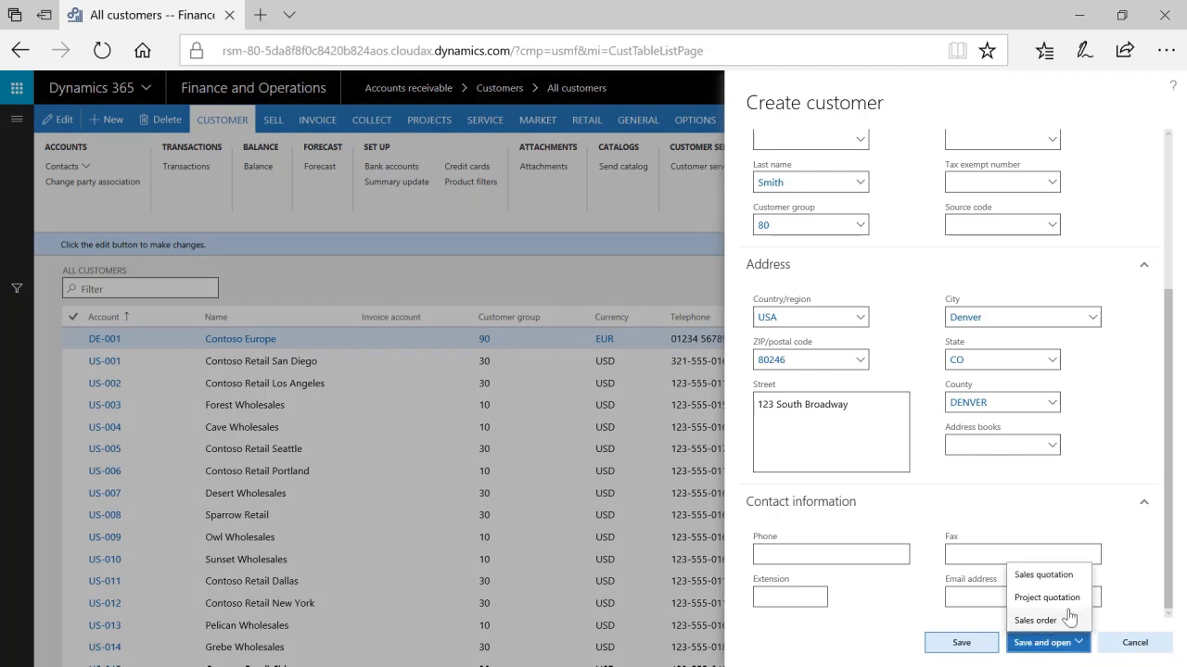
pyautogui.click(1036, 620)
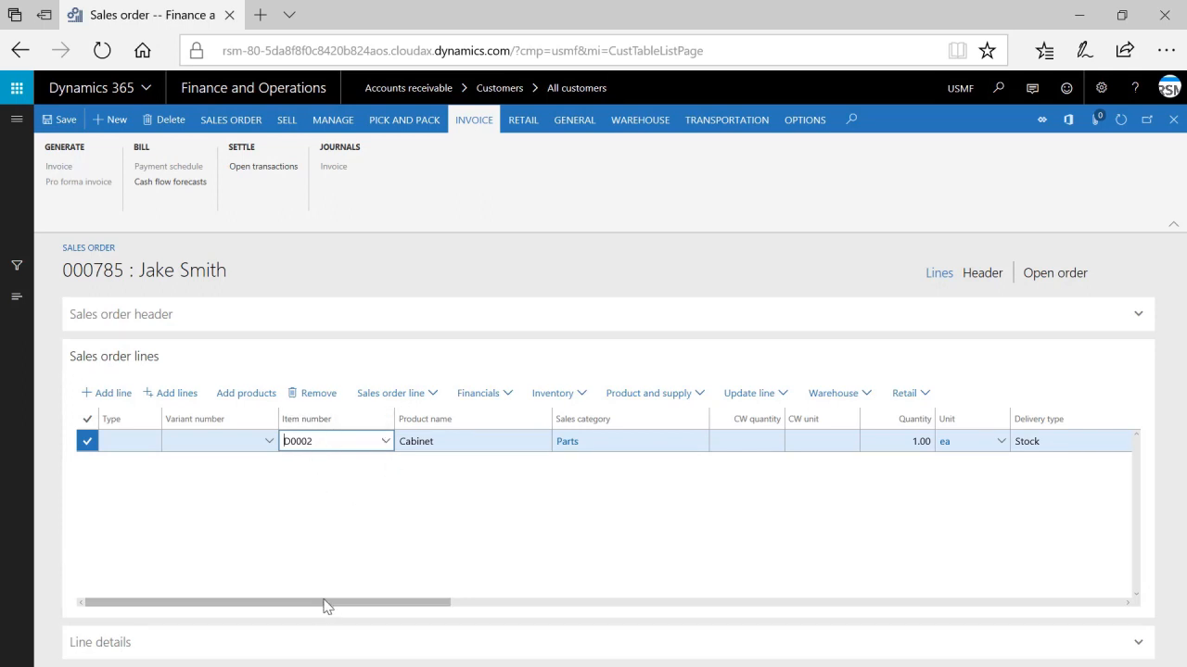
# - Set the warehouse to 11 (Site 1 - Raw Materials) on the sales order line for item D0002
pyautogui.moveTo(325, 606); pyautogui.dragTo(383, 612)
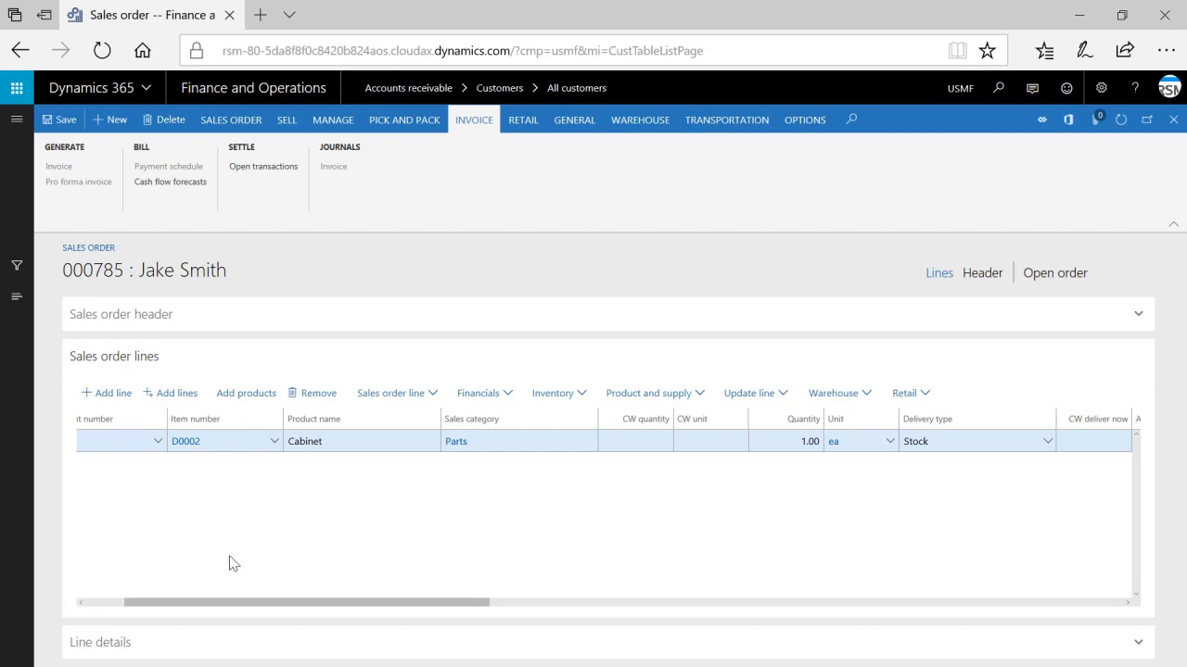
pyautogui.moveTo(230, 604); pyautogui.dragTo(485, 587)
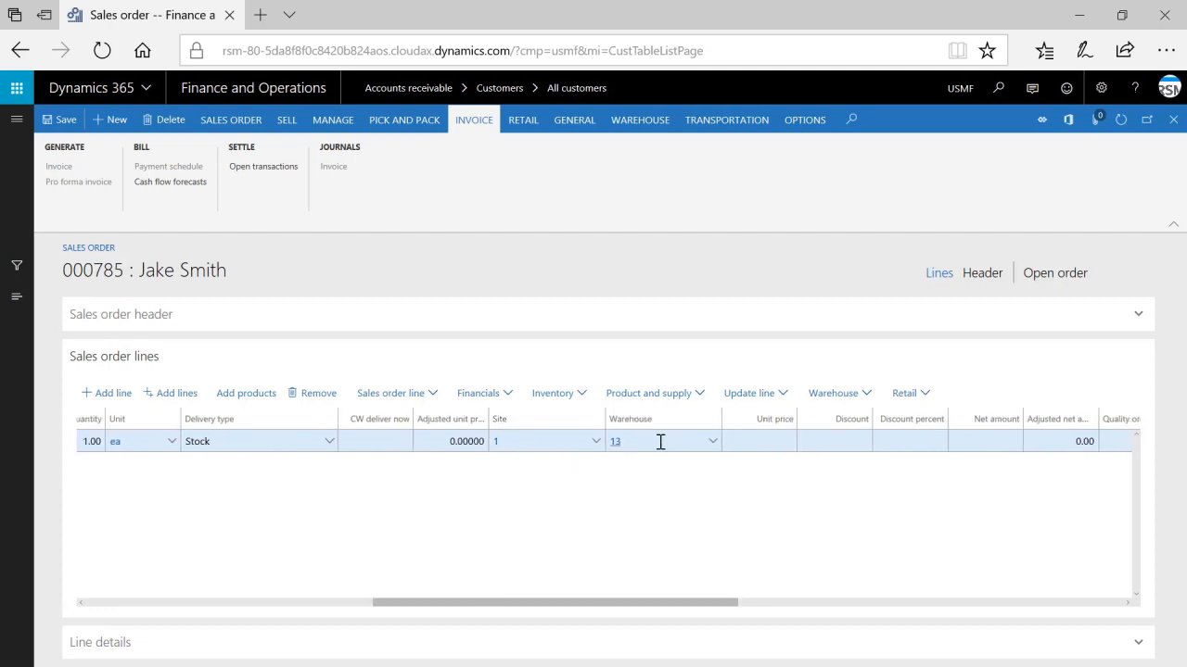
pyautogui.click(712, 444)
pyautogui.click(712, 441)
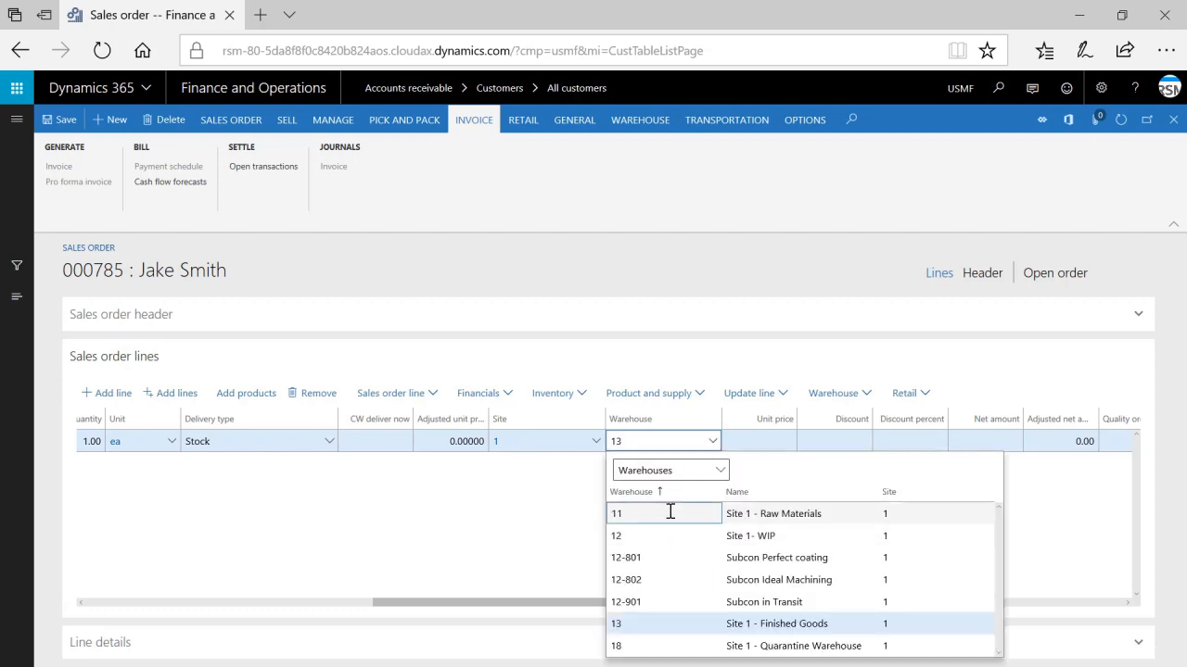
pyautogui.click(670, 513)
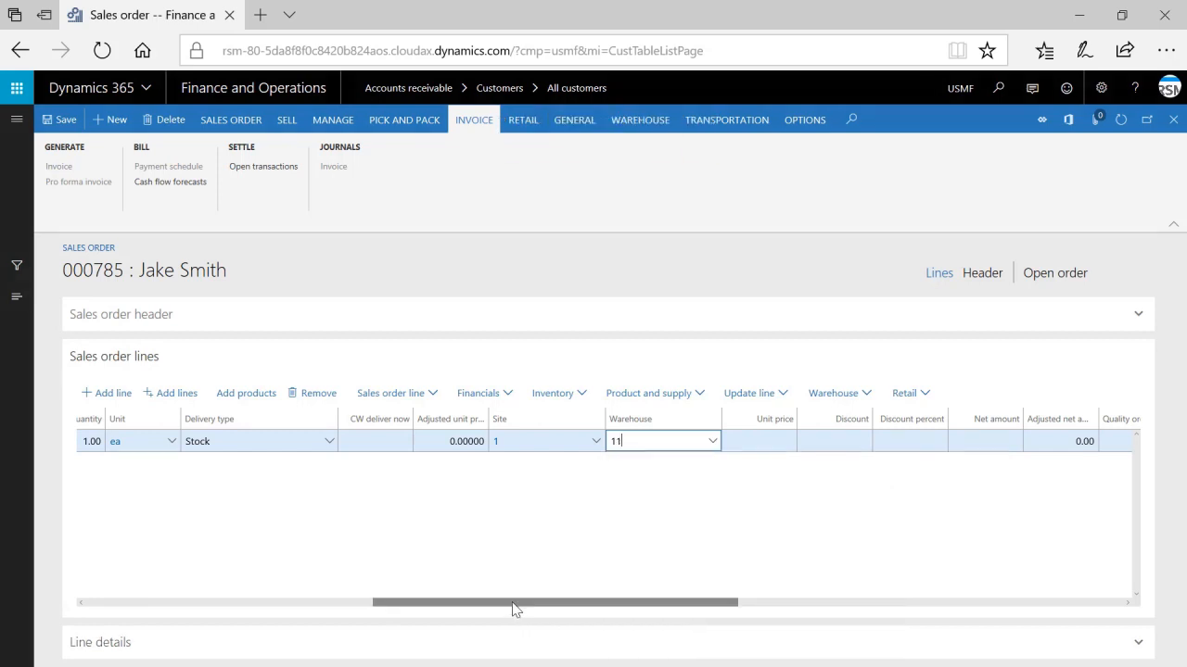
# - Set the Cabinet line's unit price to 600 and save the sales order
pyautogui.moveTo(527, 610); pyautogui.dragTo(536, 612)
pyautogui.click(731, 436)
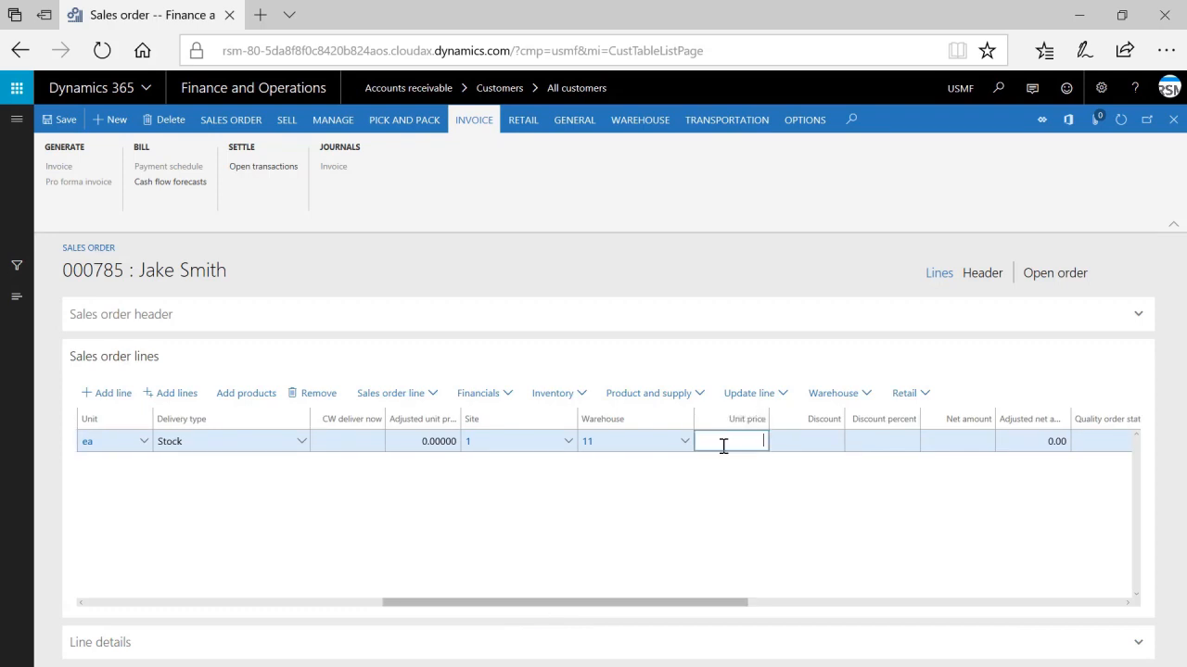
pyautogui.write('600')
pyautogui.press('Tab')
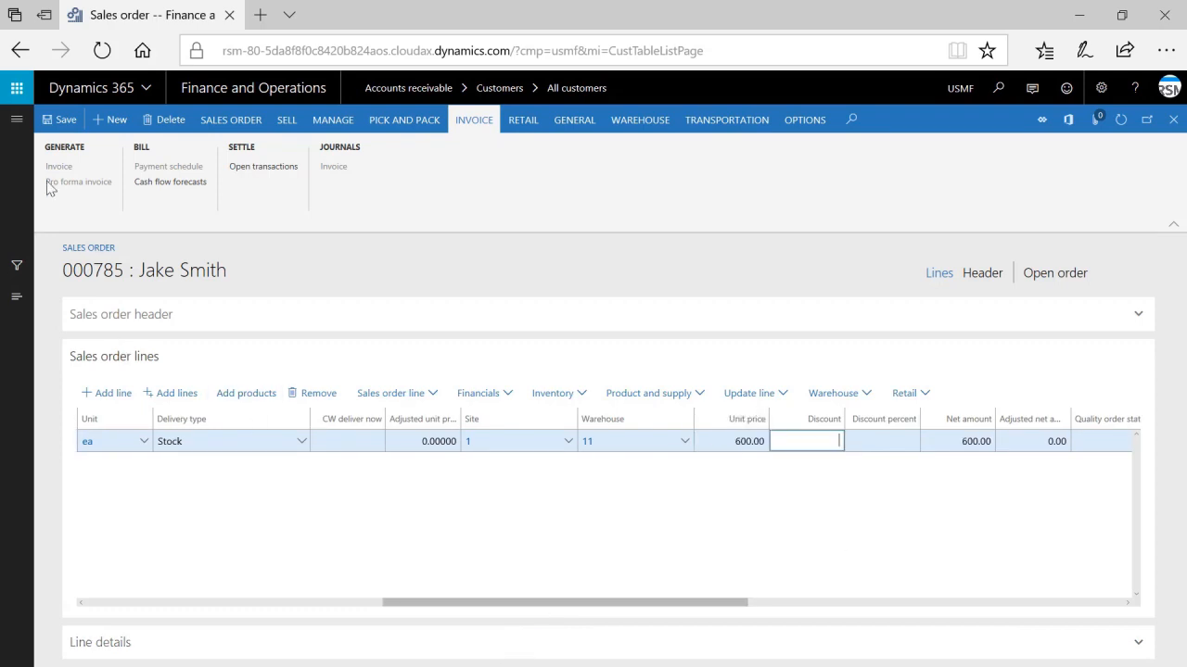
pyautogui.click(63, 127)
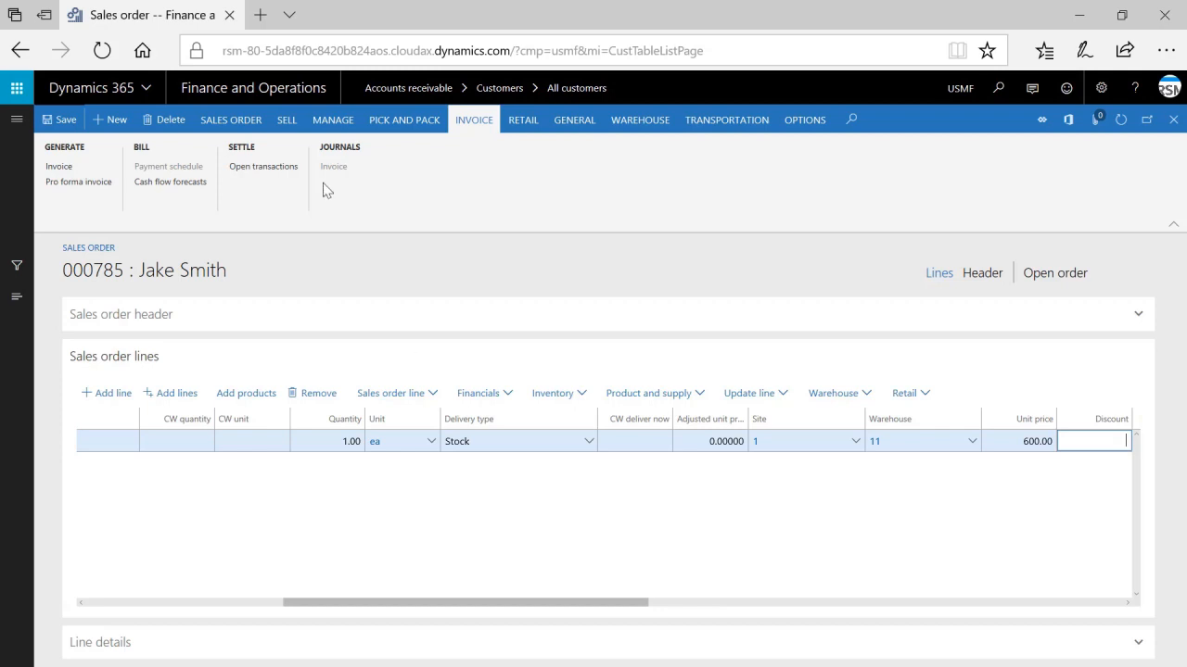
# - Confirm the sales order with posting enabled and accept posting it without printing
pyautogui.click(288, 124)
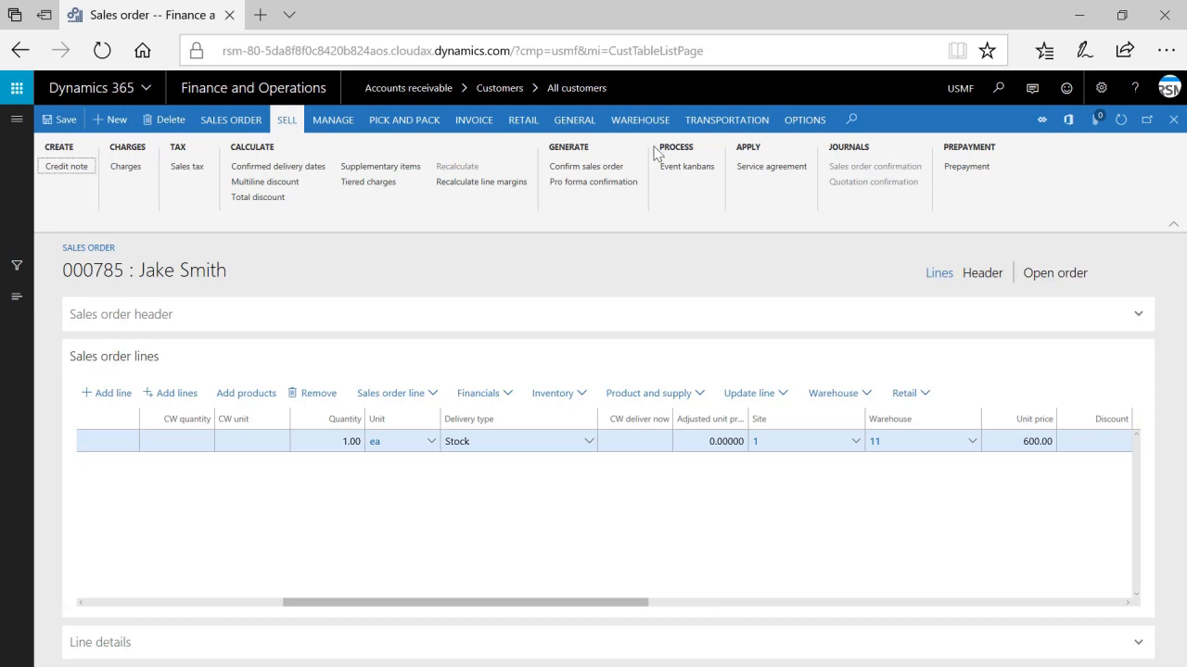
pyautogui.click(589, 169)
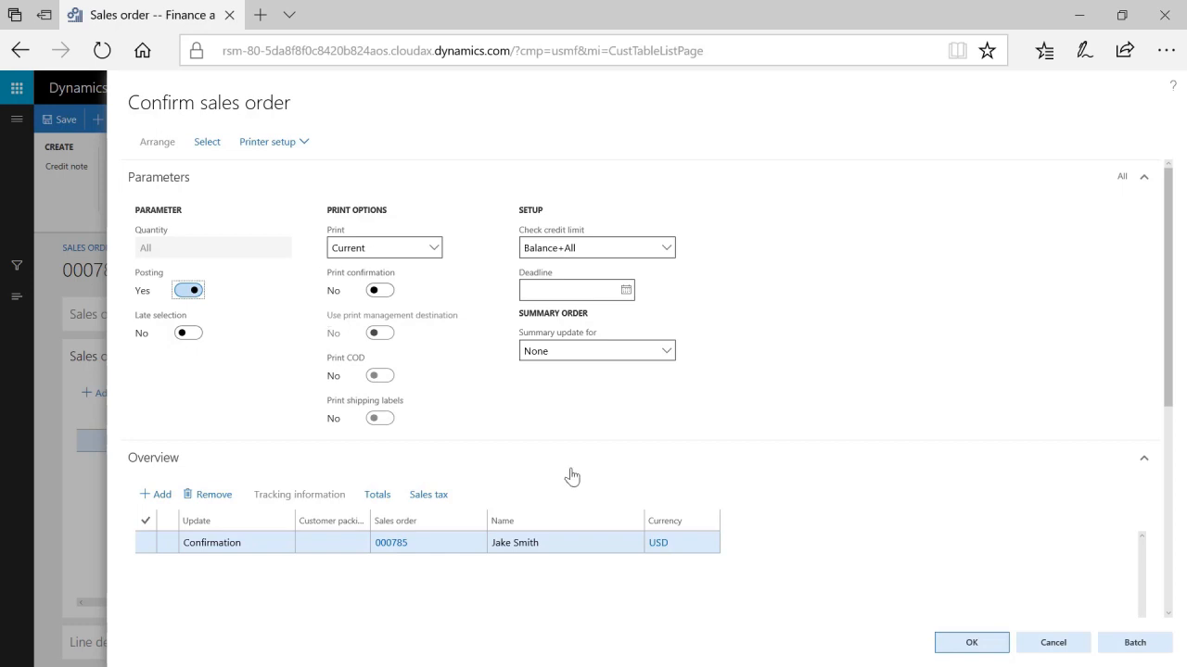
pyautogui.click(972, 649)
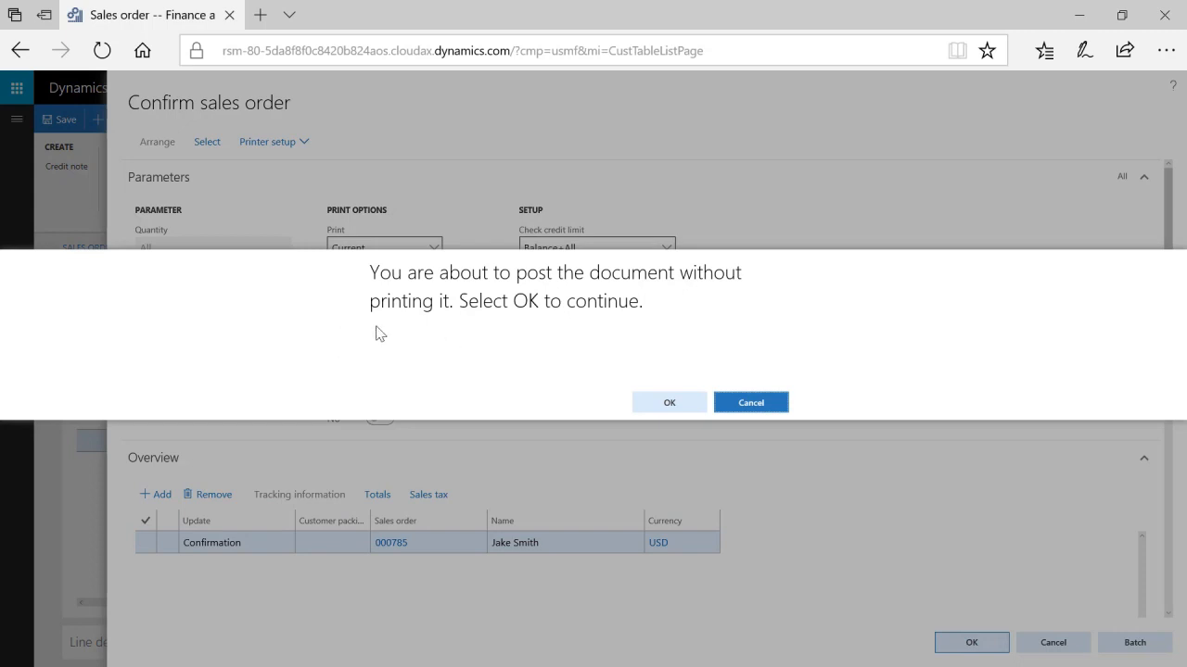
pyautogui.click(666, 408)
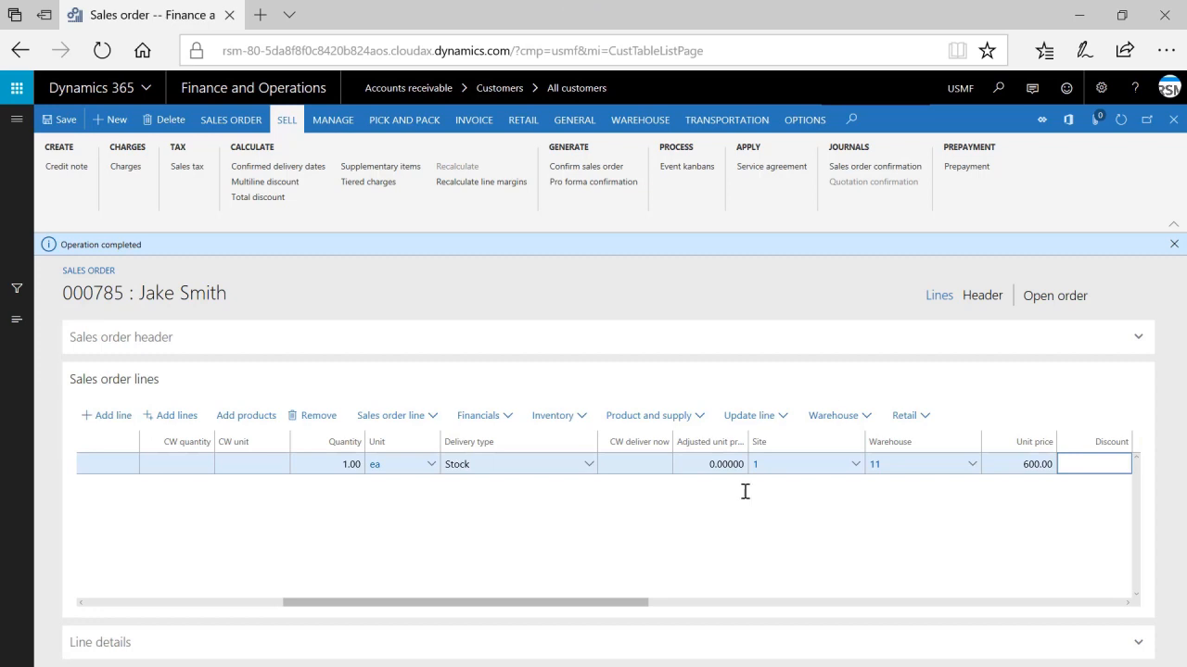
# - Generate and post the sales order's picking list for quantity All without printing it
pyautogui.click(394, 122)
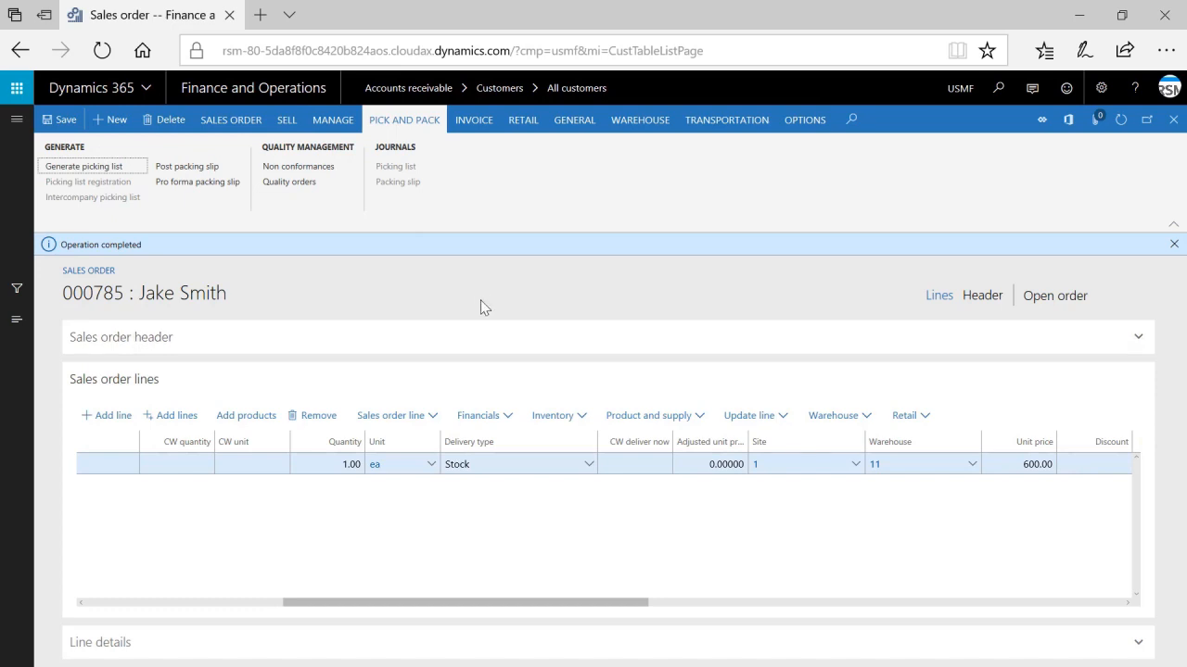
pyautogui.click(121, 169)
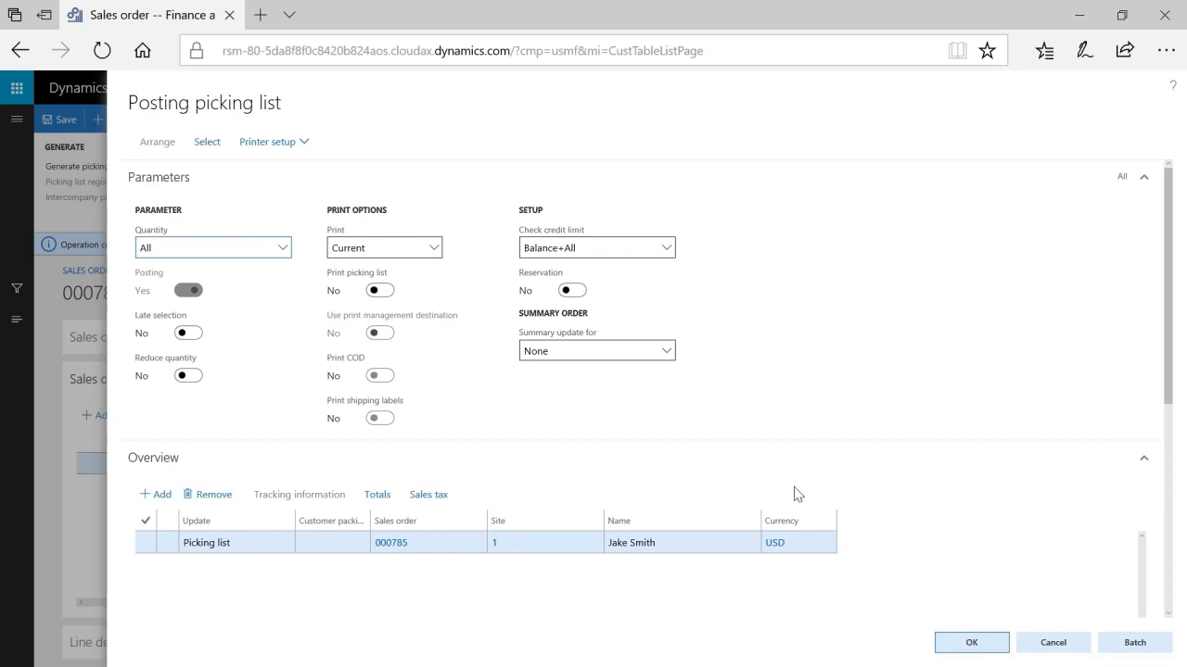
pyautogui.scroll(-2, 797, 491)
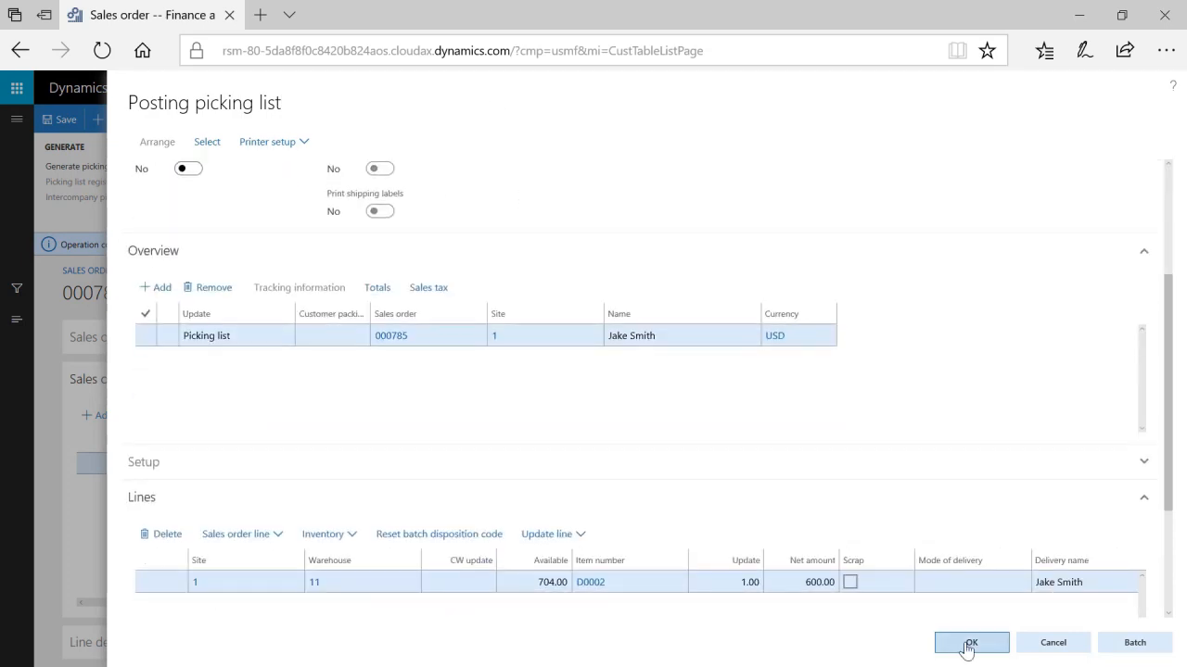
pyautogui.click(968, 649)
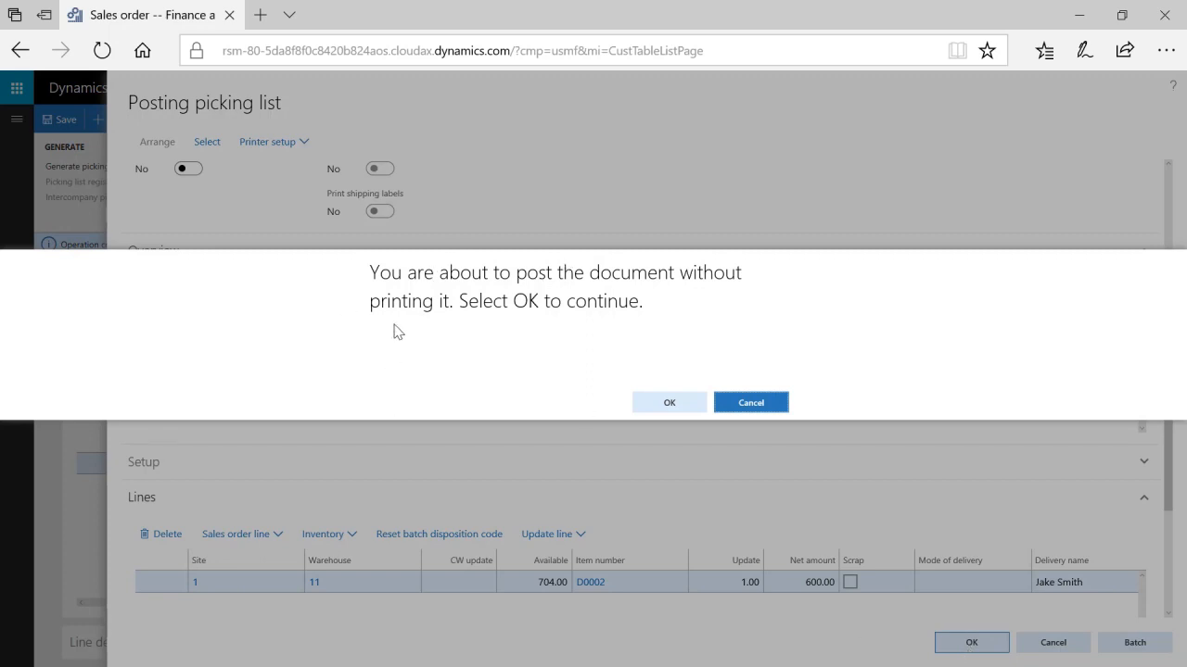
pyautogui.click(671, 408)
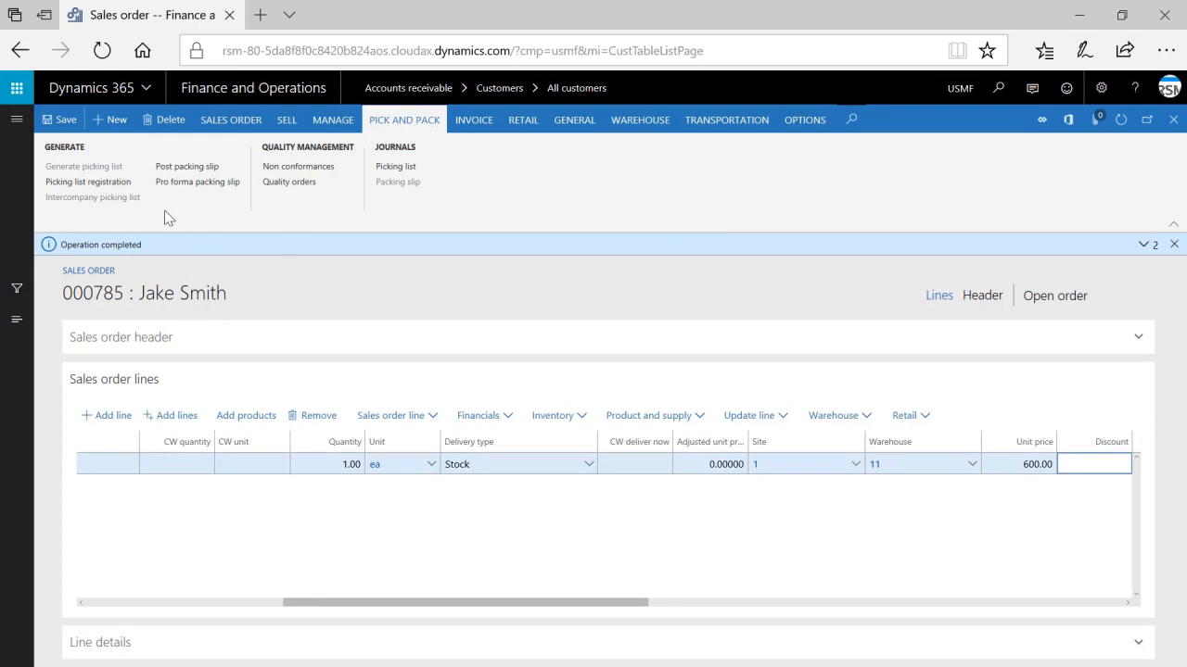
# - Register the sales order's picking list by updating all its lines, and return to the sales order
pyautogui.click(88, 182)
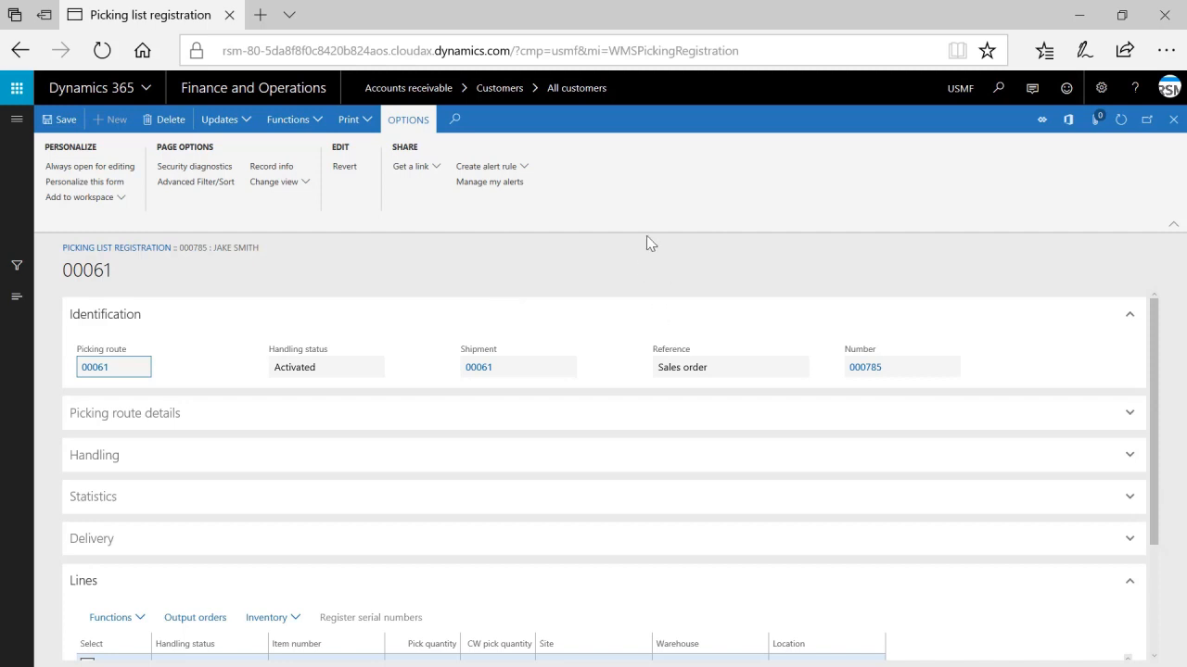
pyautogui.click(249, 123)
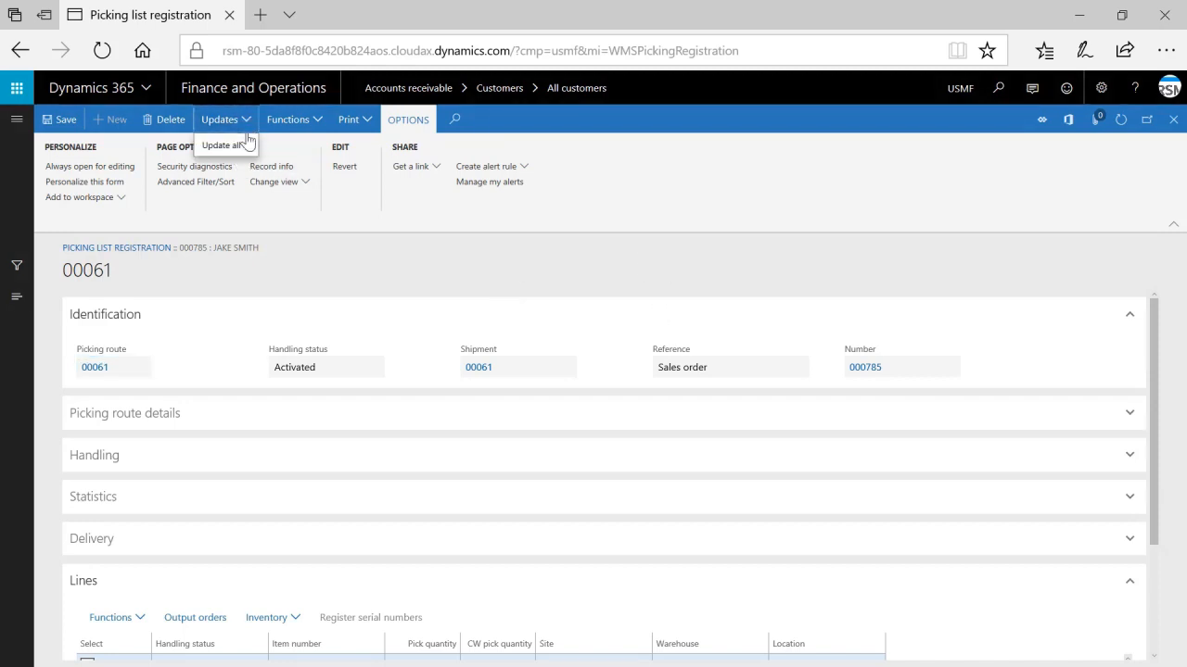
pyautogui.click(234, 145)
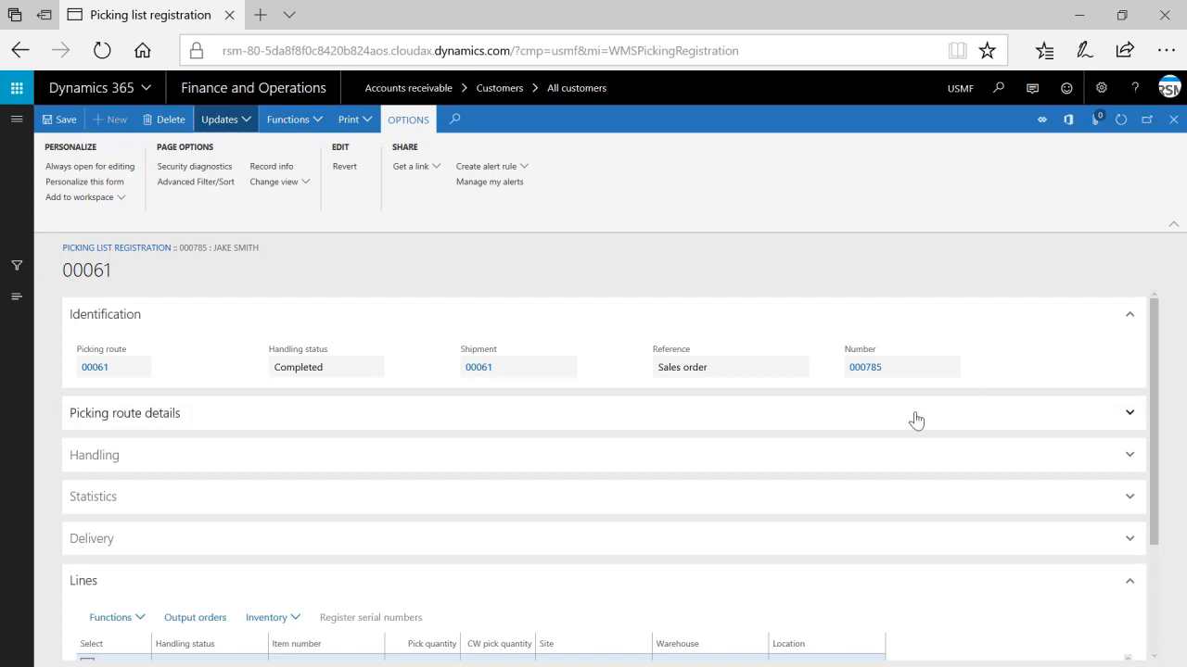
pyautogui.click(1174, 121)
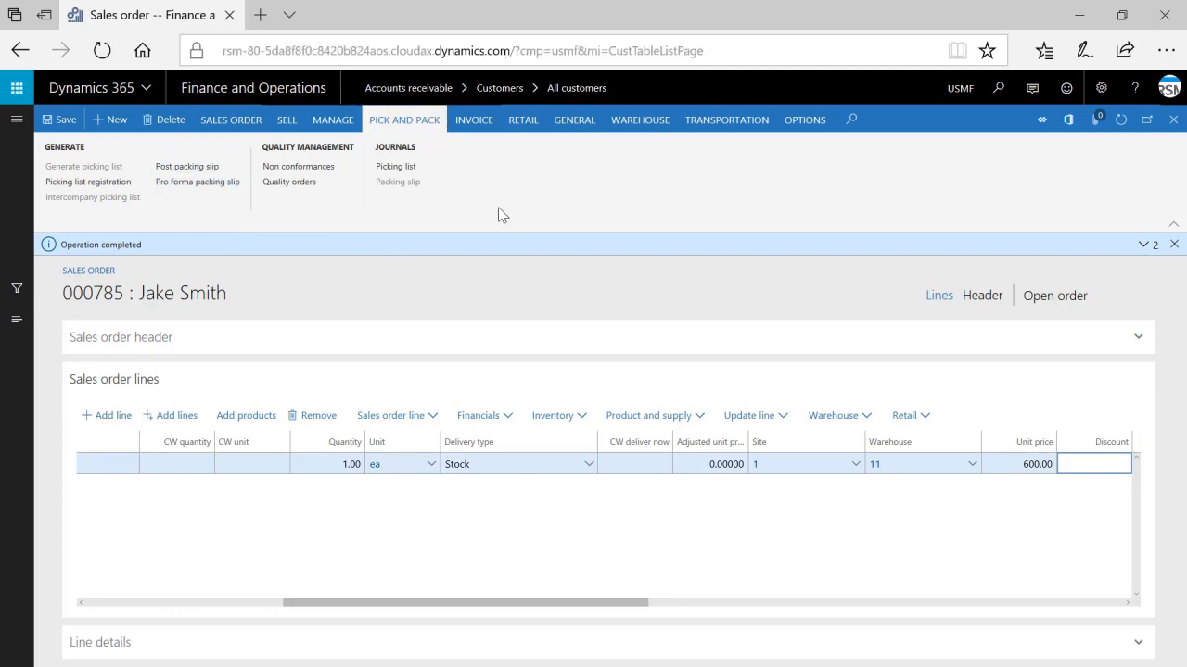
# - Post the sales order's packing slip for quantity Picked without printing it
pyautogui.click(190, 168)
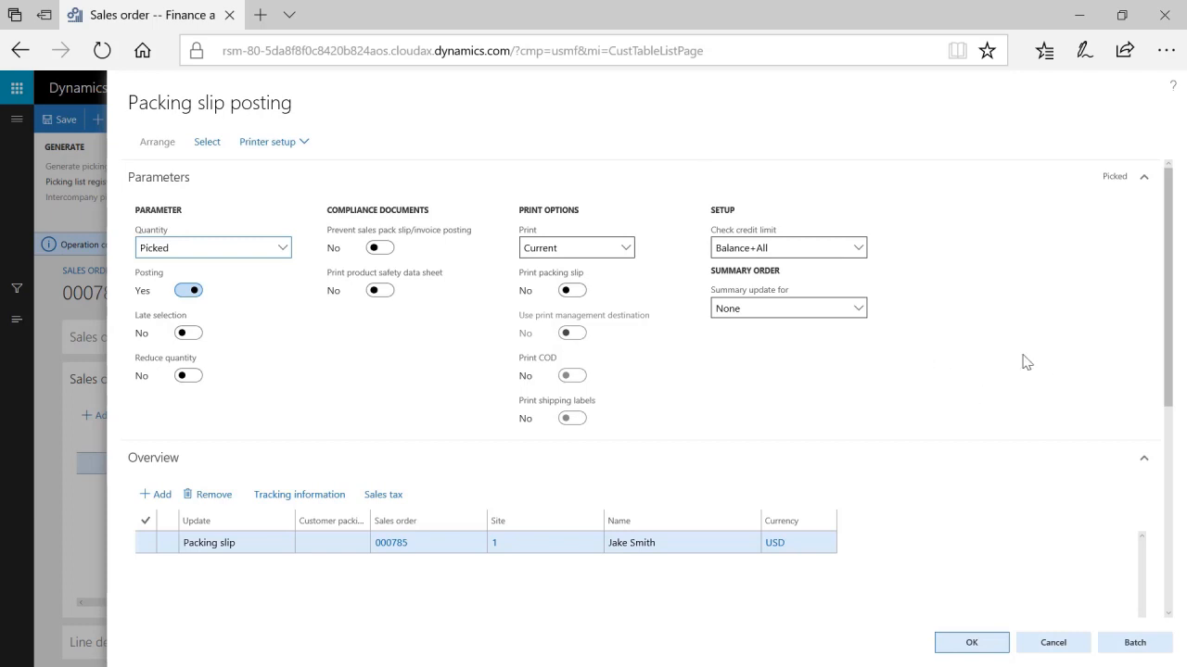
pyautogui.scroll(-3, 964, 431)
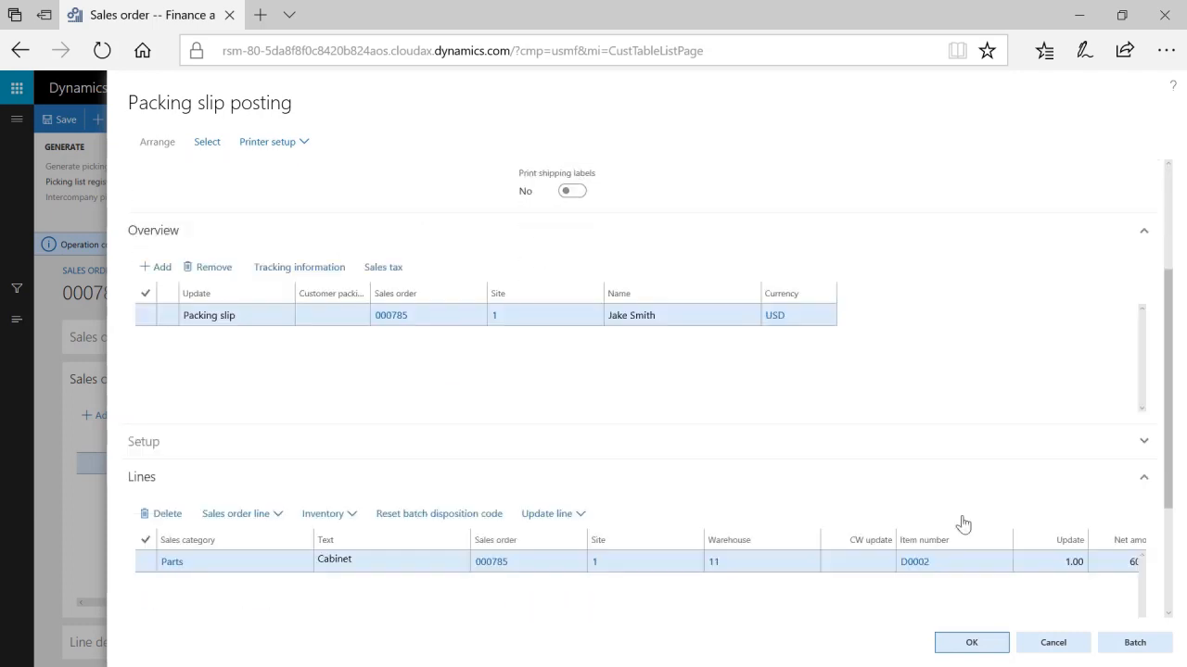
pyautogui.click(970, 646)
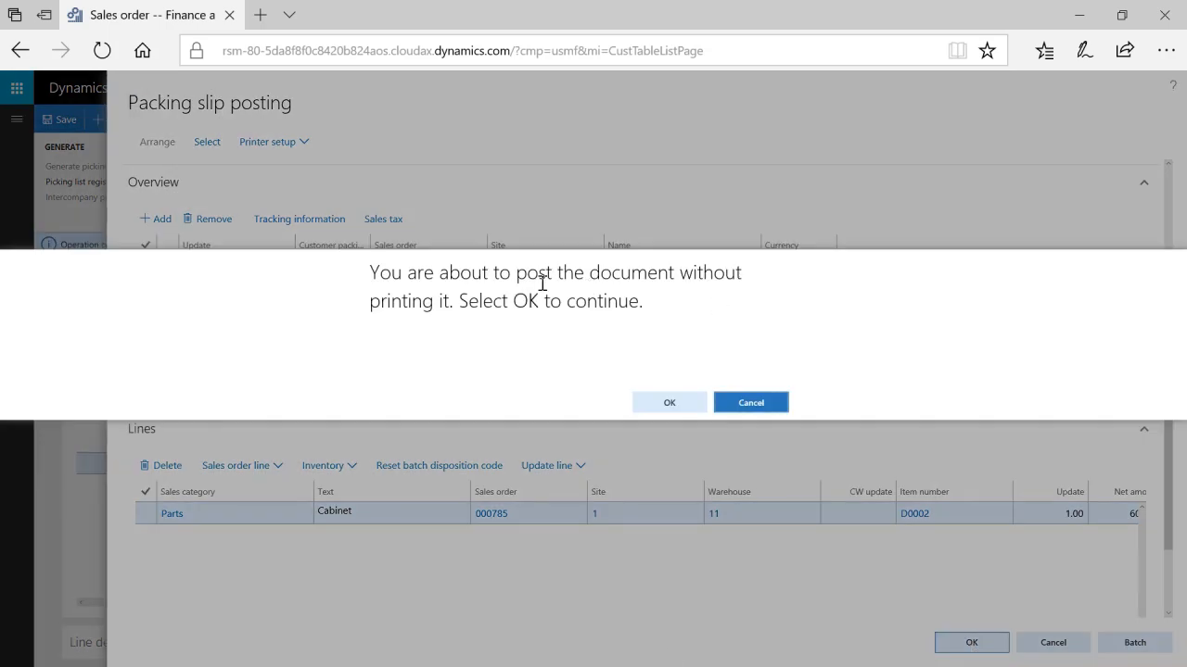
pyautogui.click(658, 408)
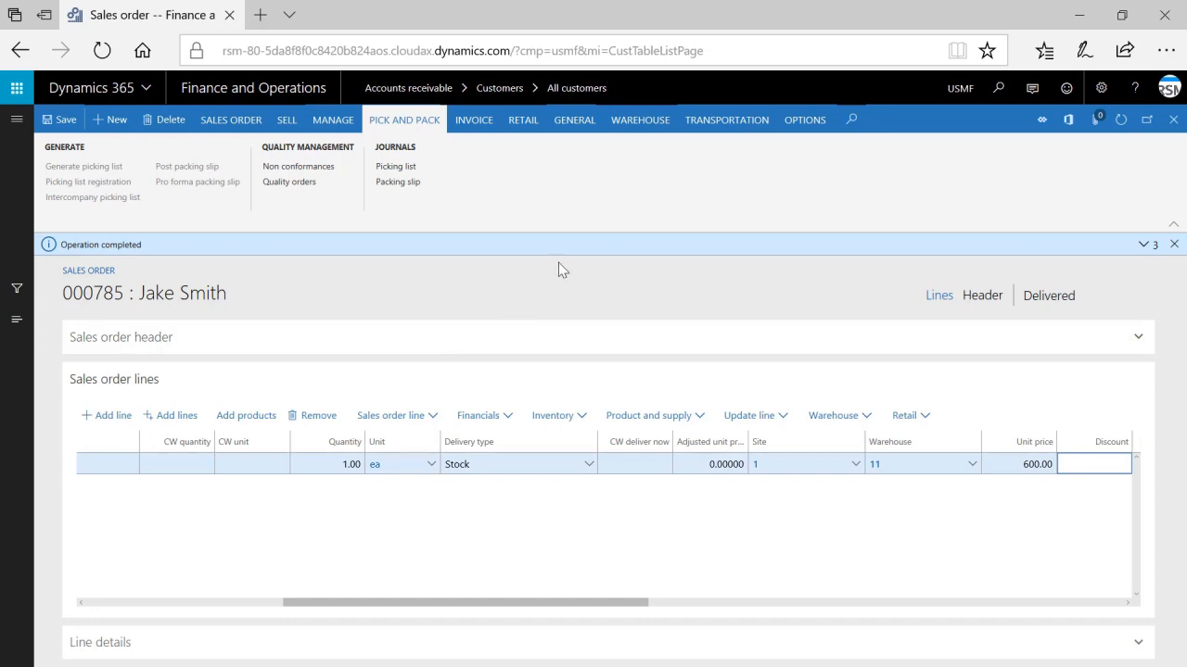
# - Post the sales order's invoice for quantity Packing slip without printing it, and return to the list of all customers
pyautogui.click(477, 122)
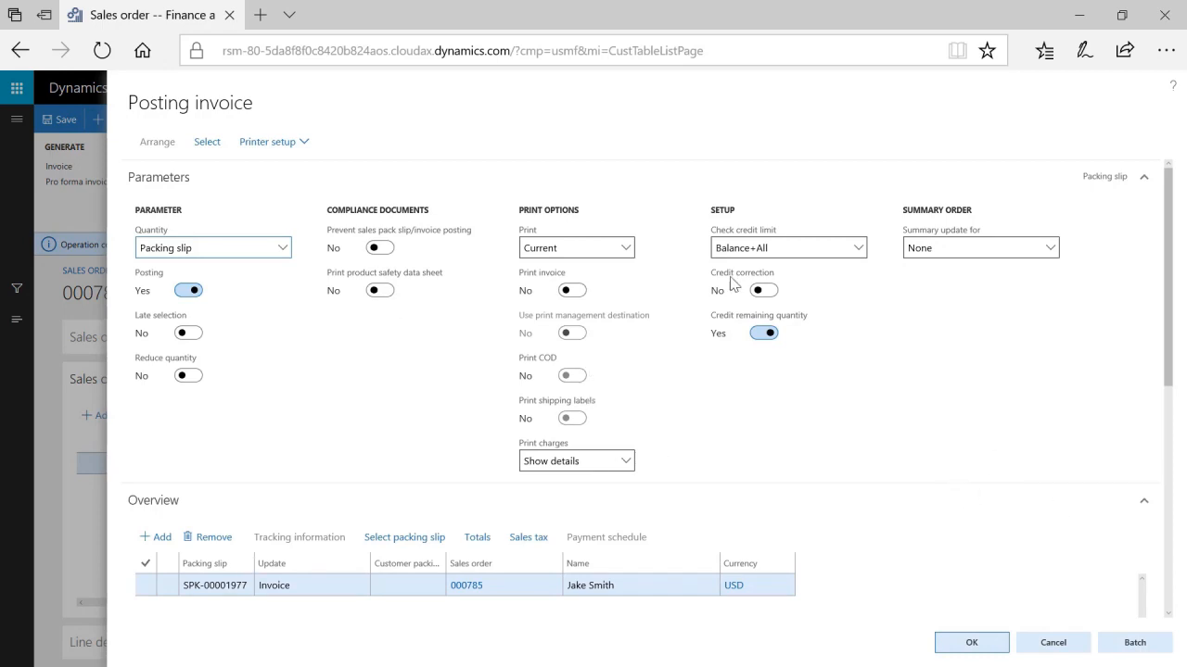
pyautogui.click(972, 646)
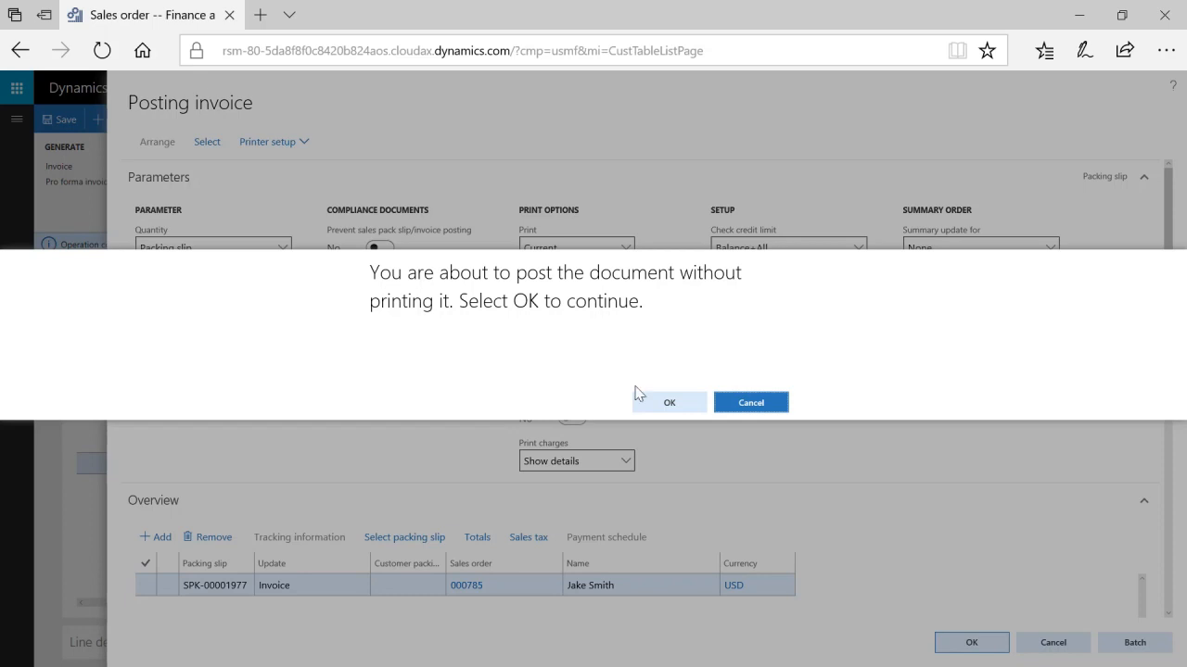
pyautogui.click(681, 408)
pyautogui.click(682, 407)
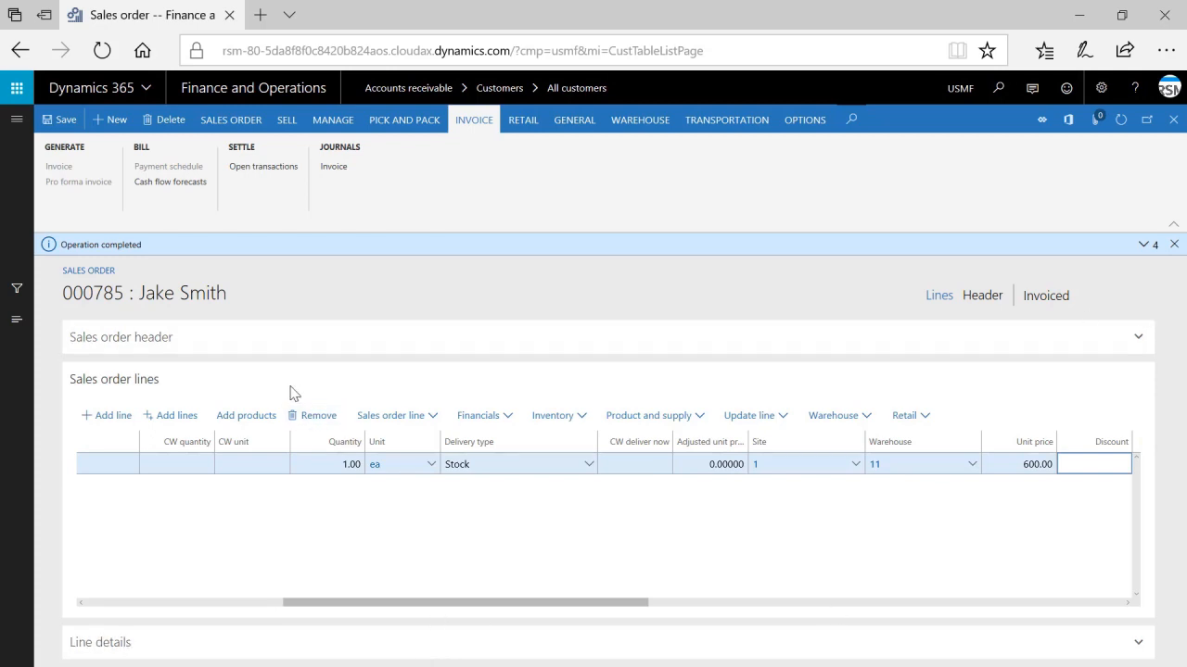
pyautogui.click(1173, 125)
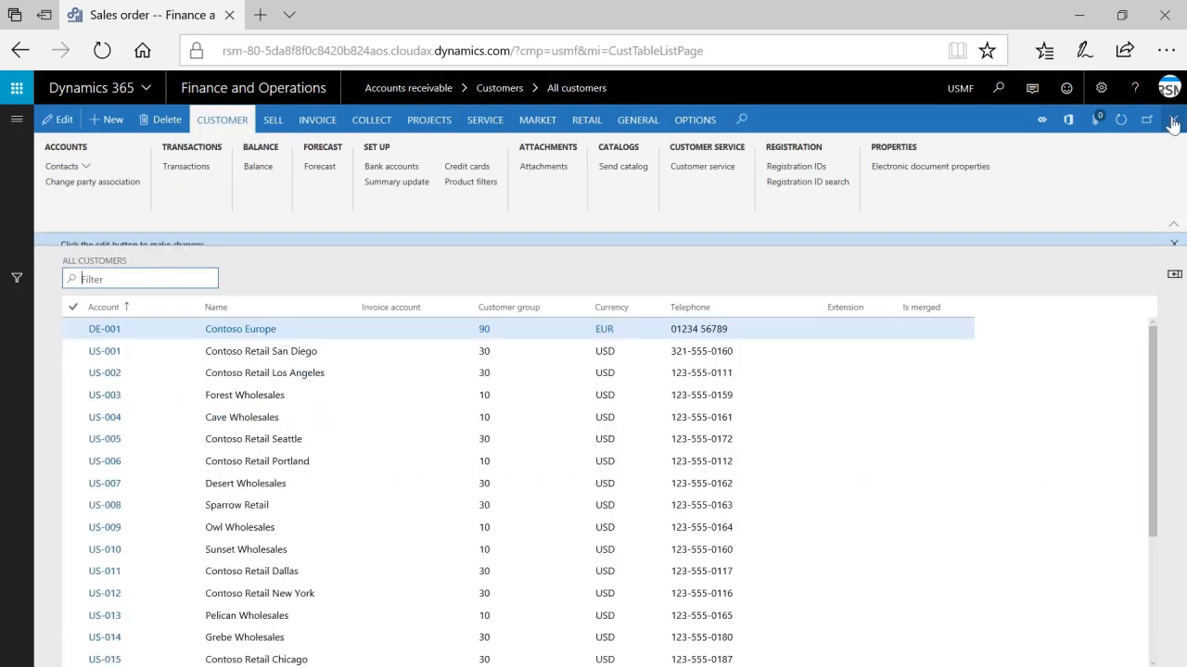